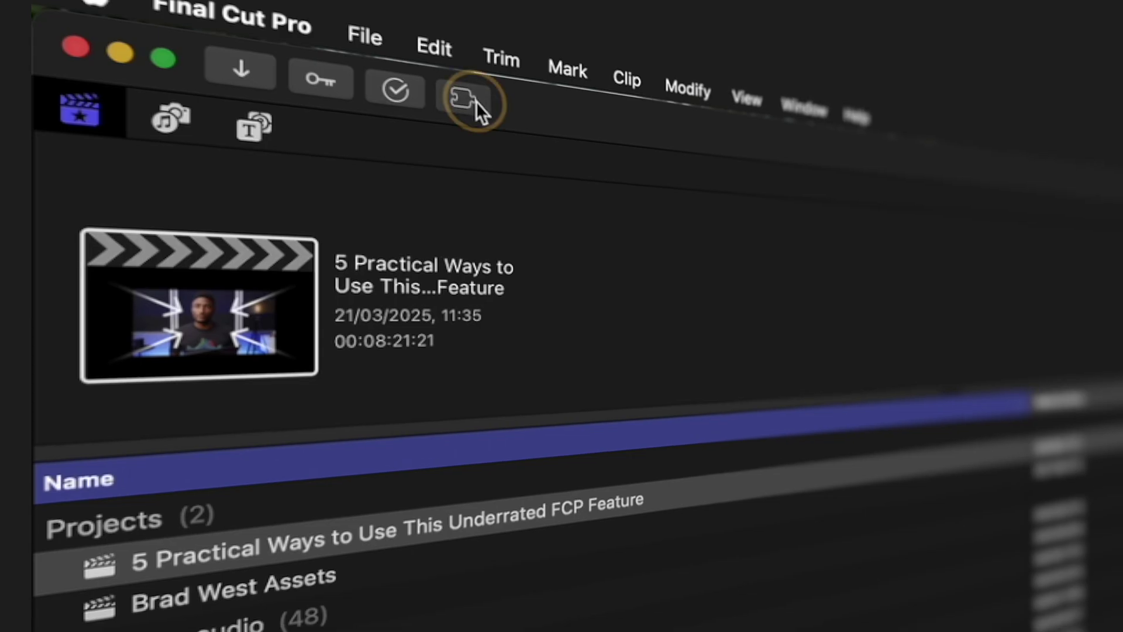
Add a Brad West Intro element from mExtension to the timeline.
click(476, 102)
click(527, 524)
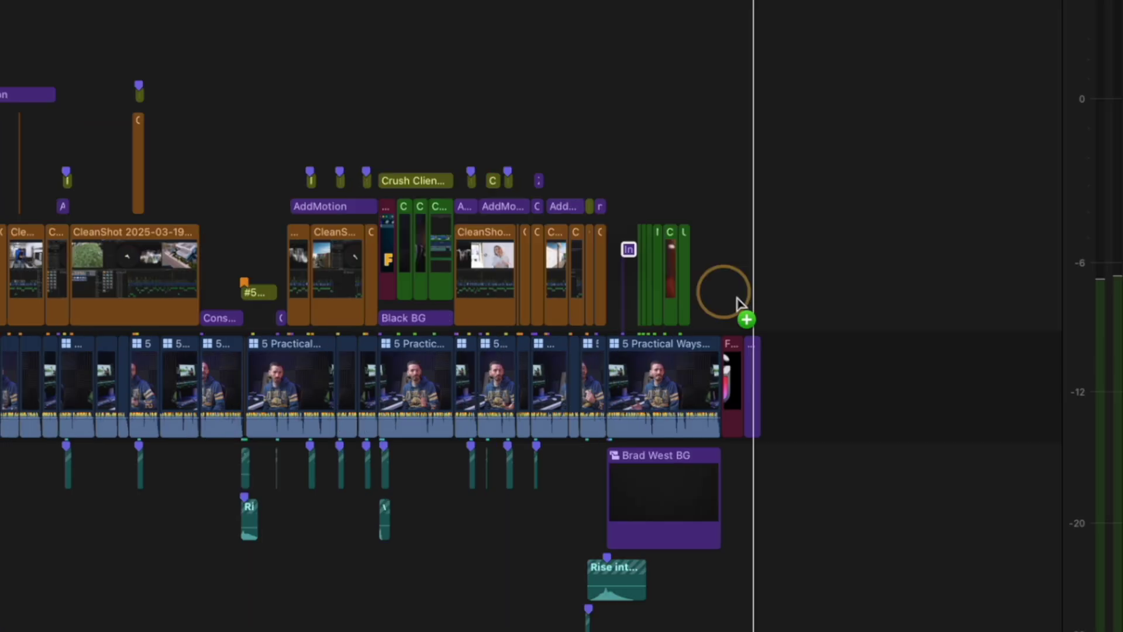
drag(721, 289, 567, 330)
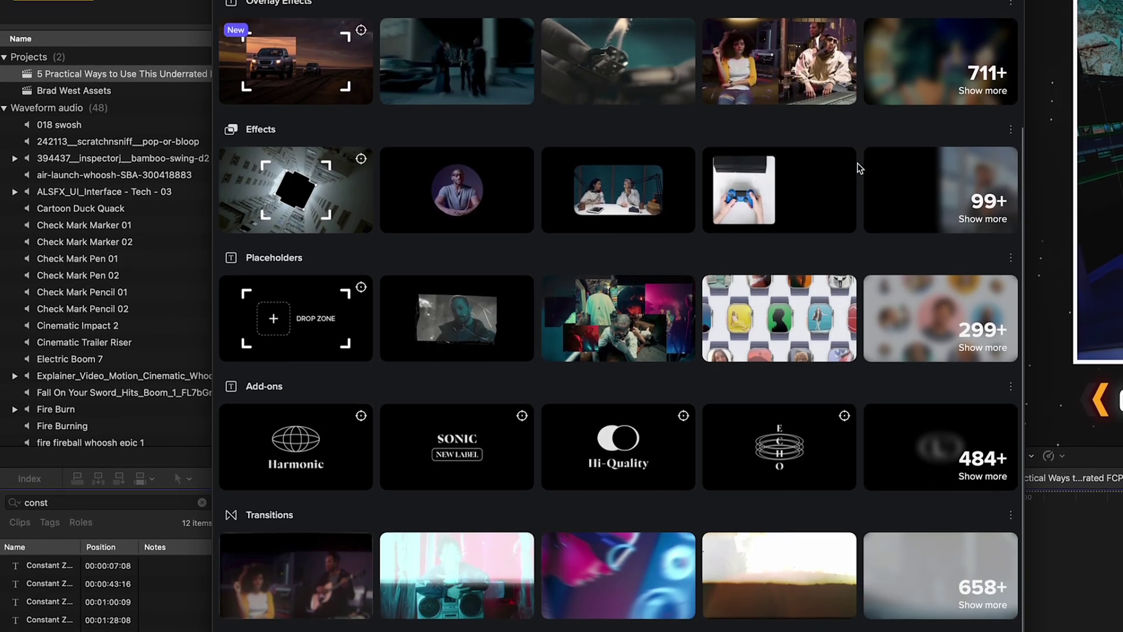
Lower the Drop Zone Inside Scale from 106% to 78% to shrink the face.
scroll(858, 169, down, 4)
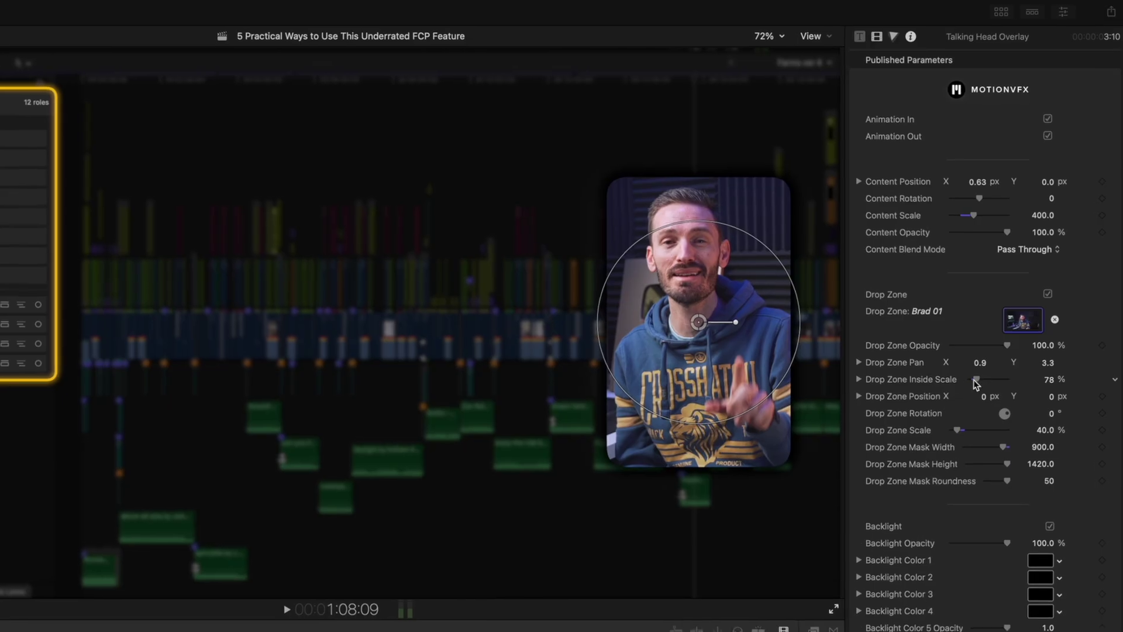
click(977, 385)
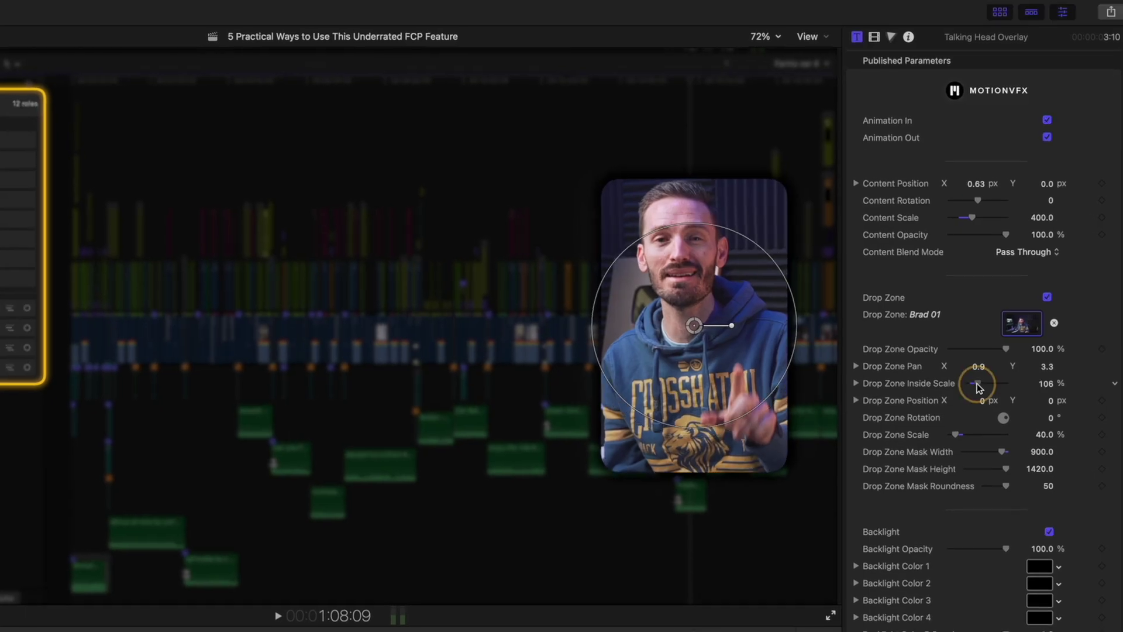
drag(978, 384, 973, 385)
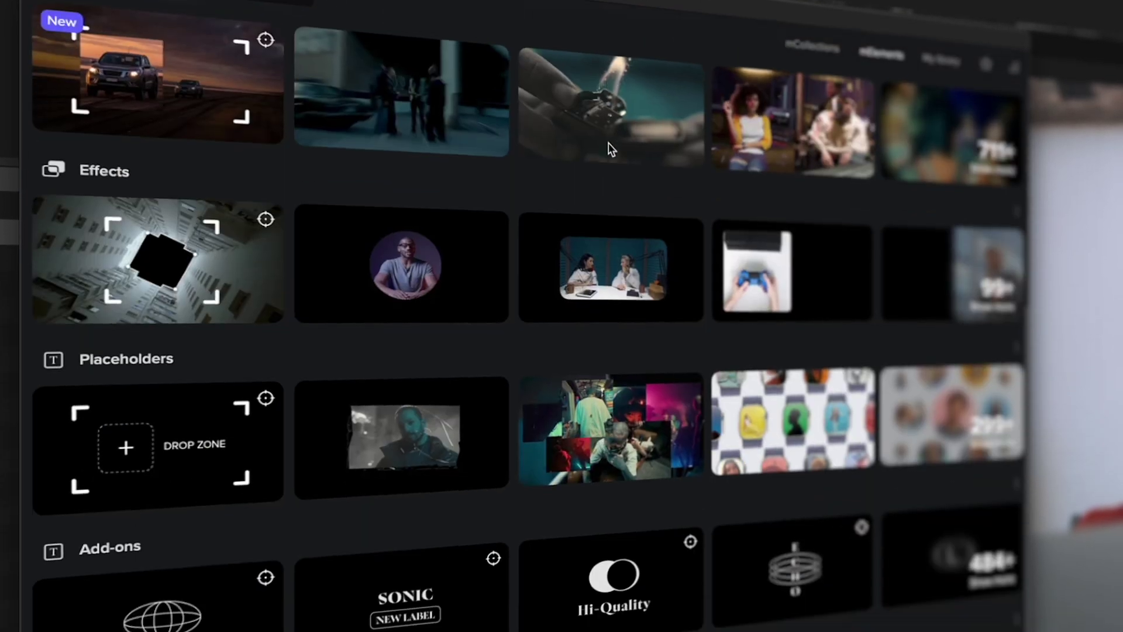
scroll(608, 146, down, 5)
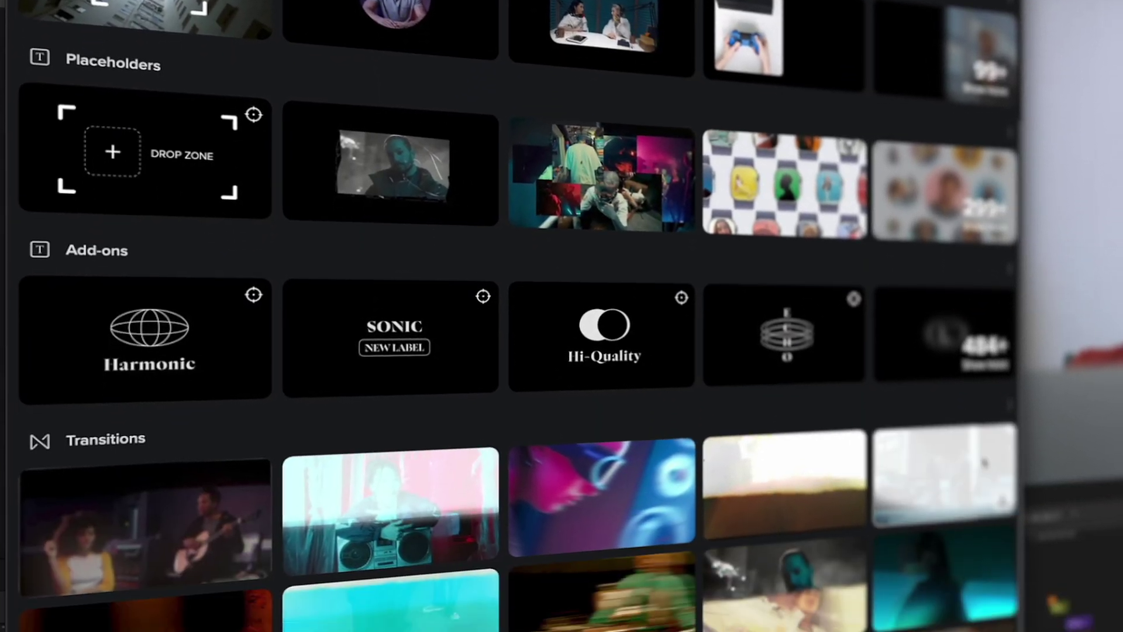
scroll(593, 542, down, 3)
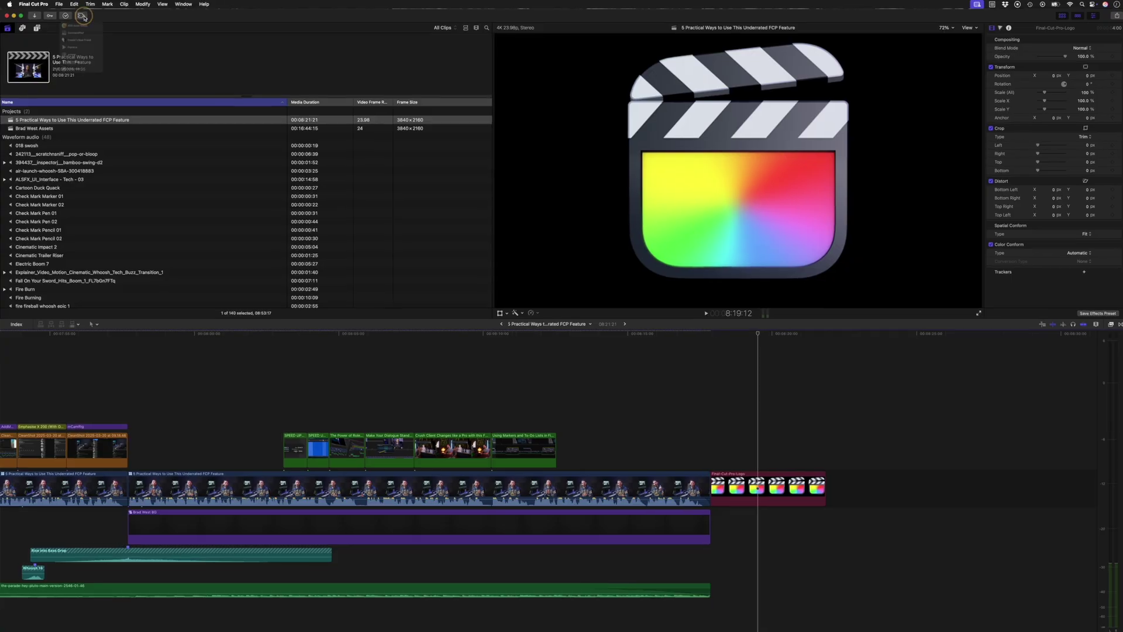
Place the 'logo animation' Your Logo Here placeholder after the logo clip, filled with the Final Cut Pro logo.
click(120, 228)
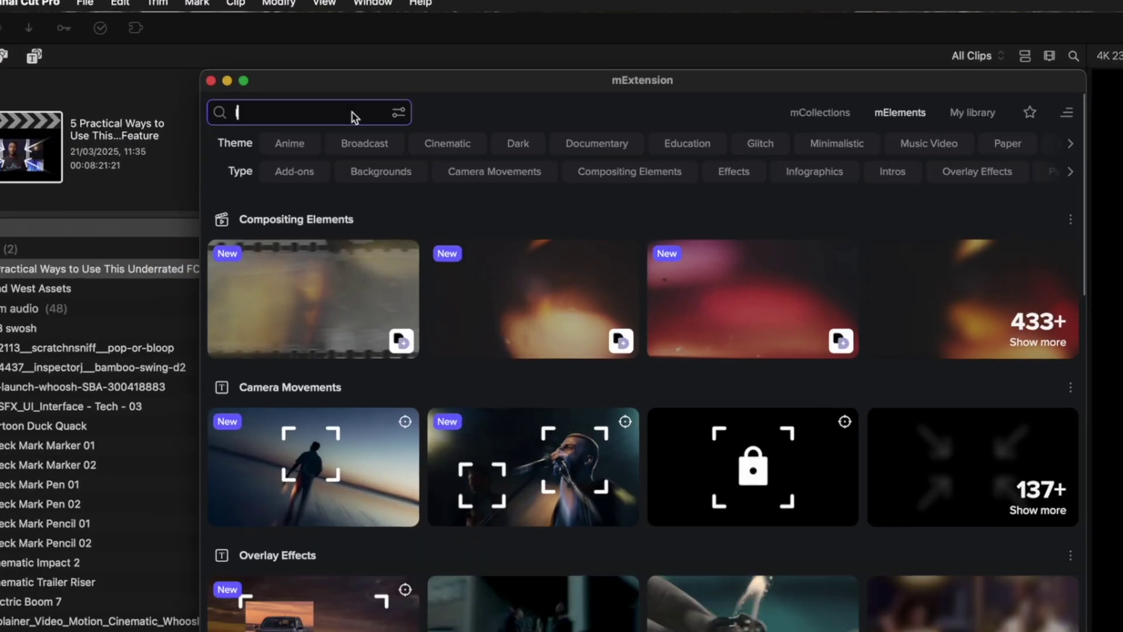
text(logo animation)
key(Return)
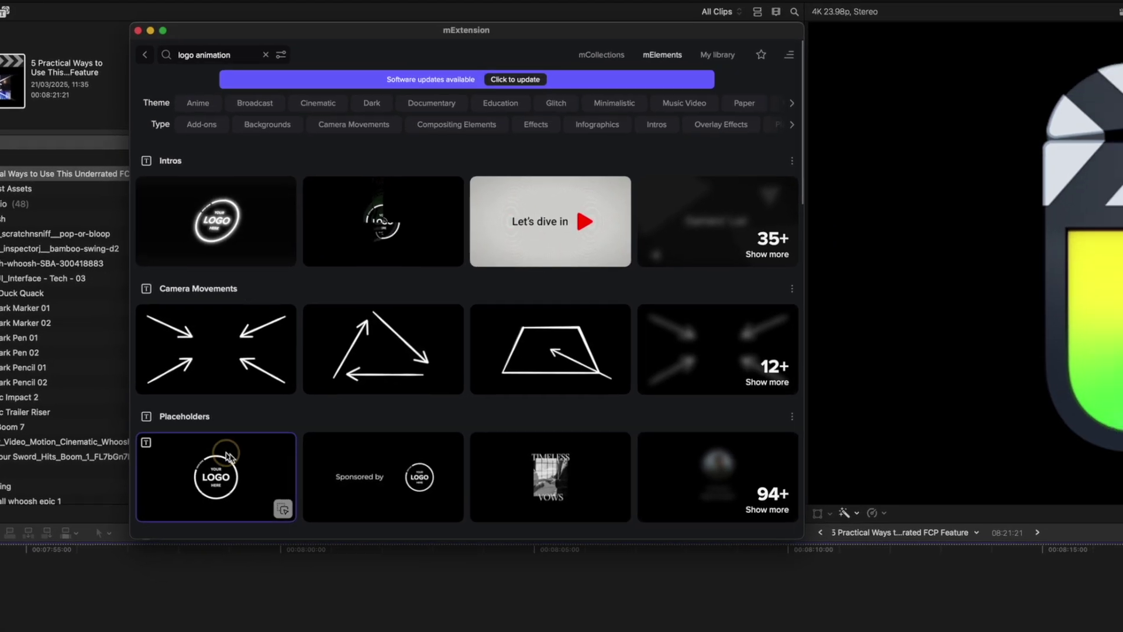
drag(282, 487, 702, 343)
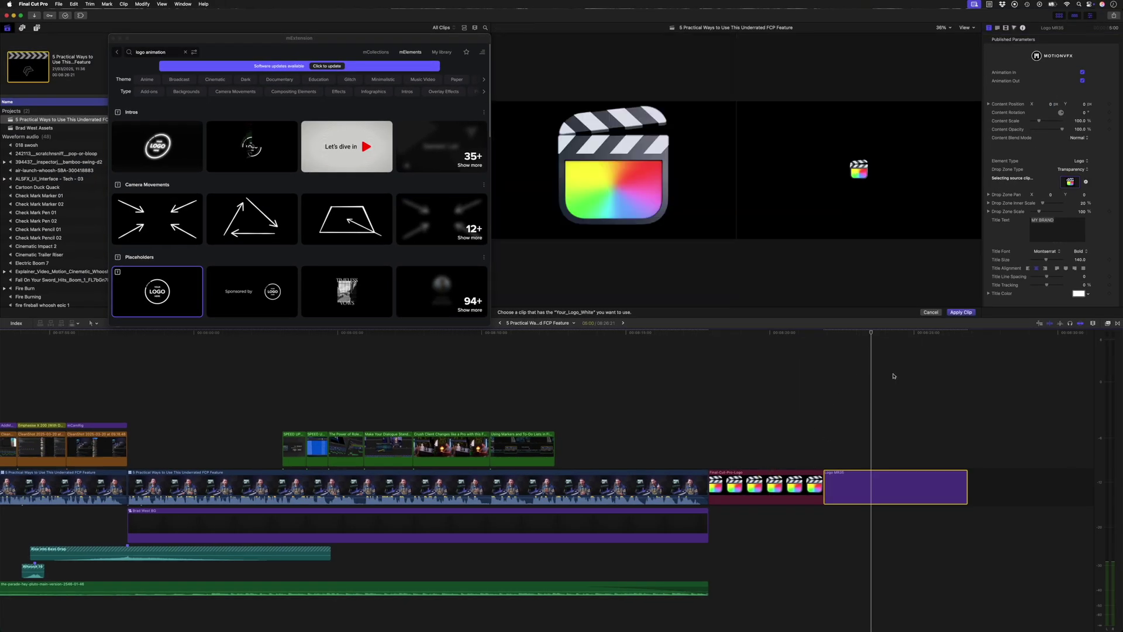
click(961, 312)
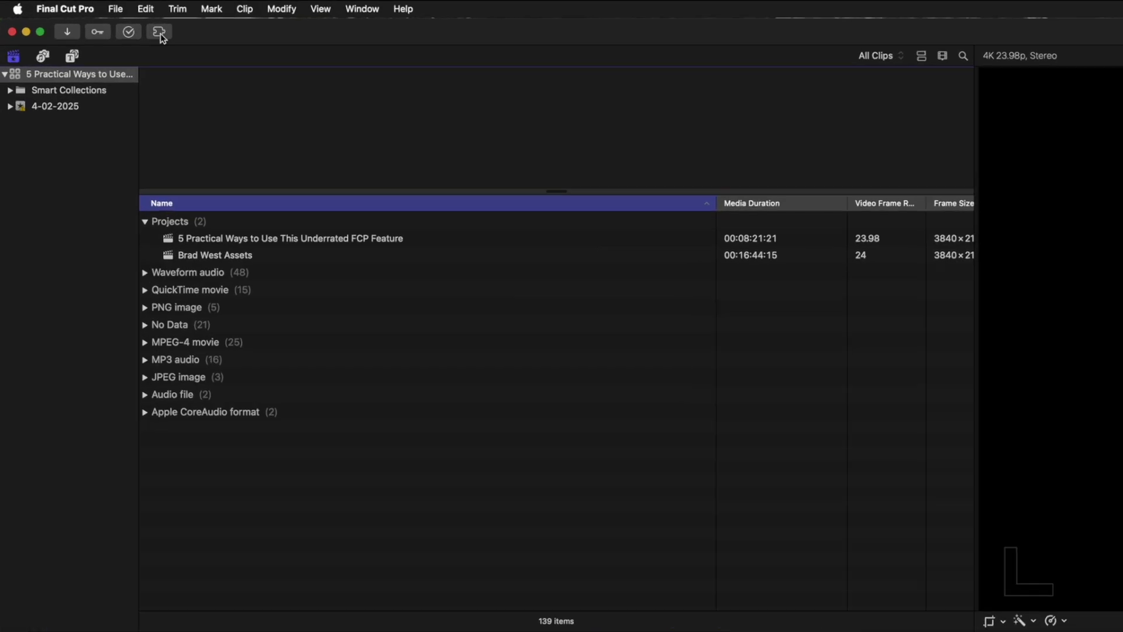
Open the Brad West collection from My library in the mExtension browser.
click(84, 16)
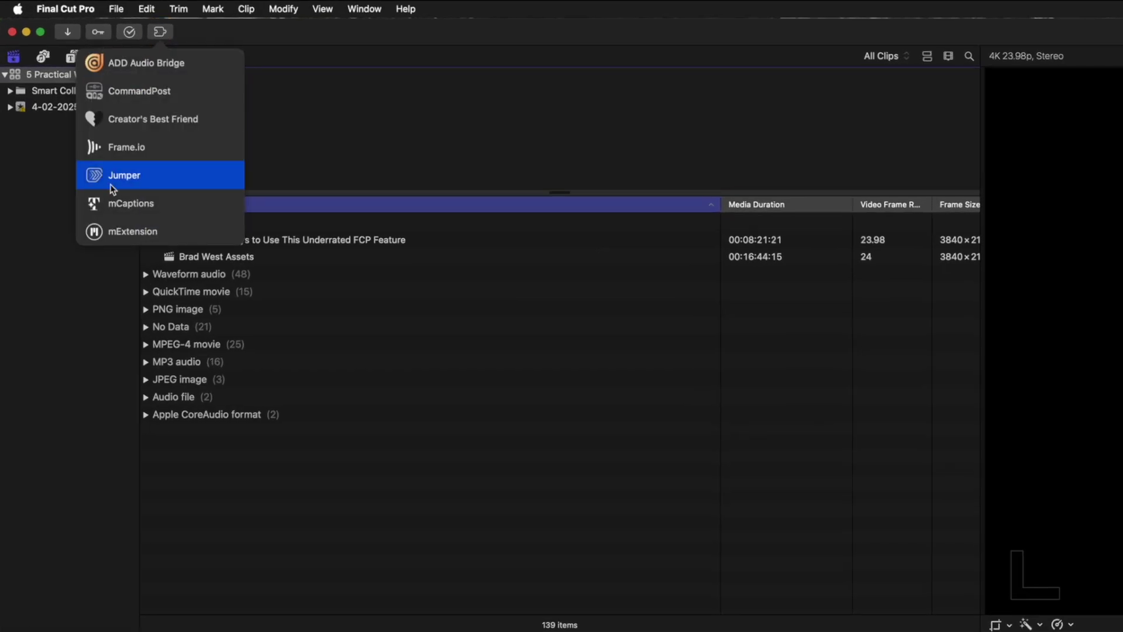
click(212, 238)
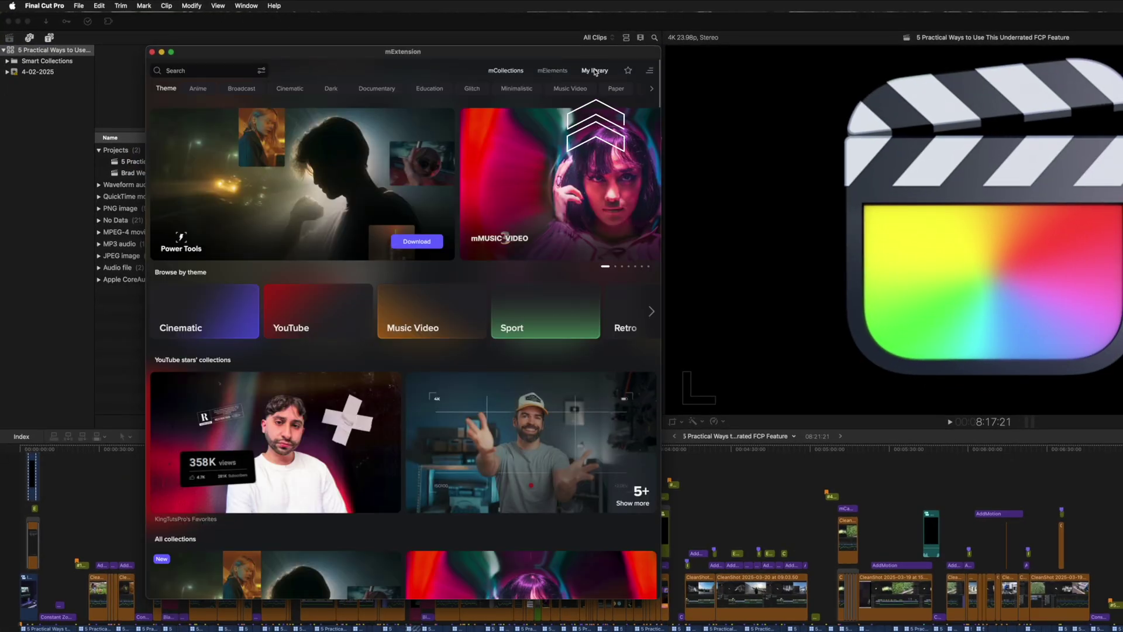
click(594, 72)
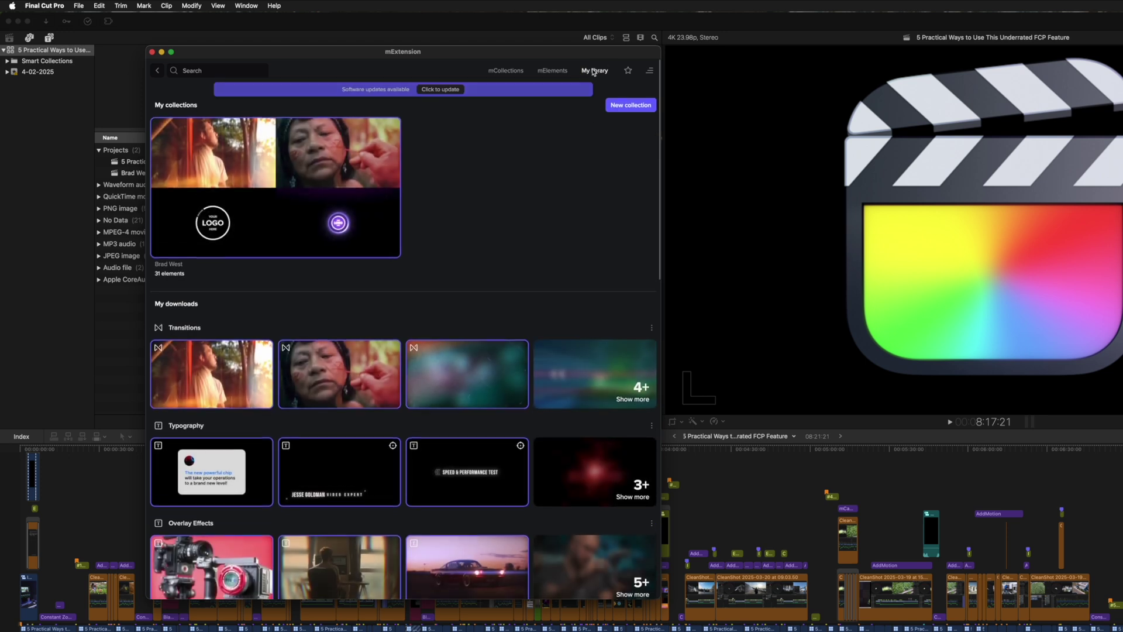
click(255, 173)
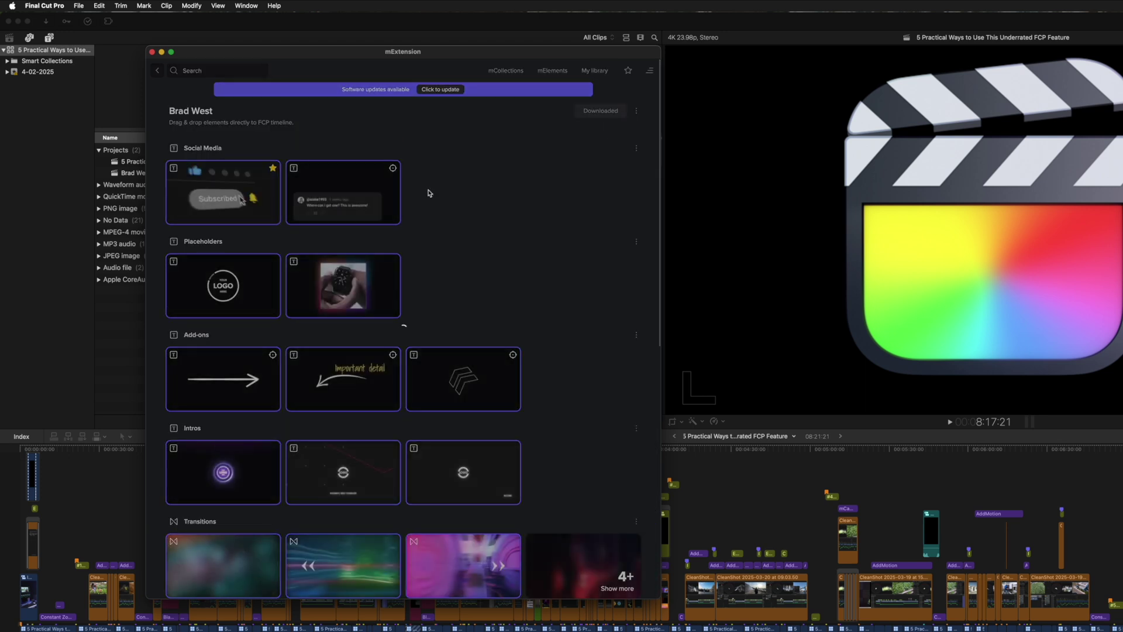
scroll(489, 227, down, 1)
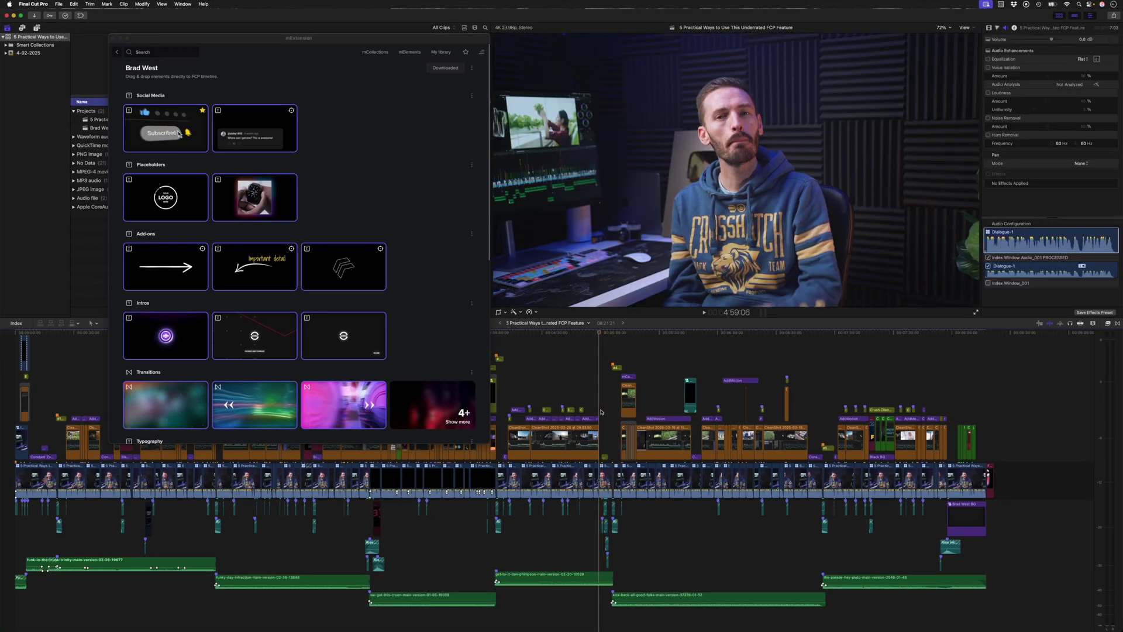
key(space)
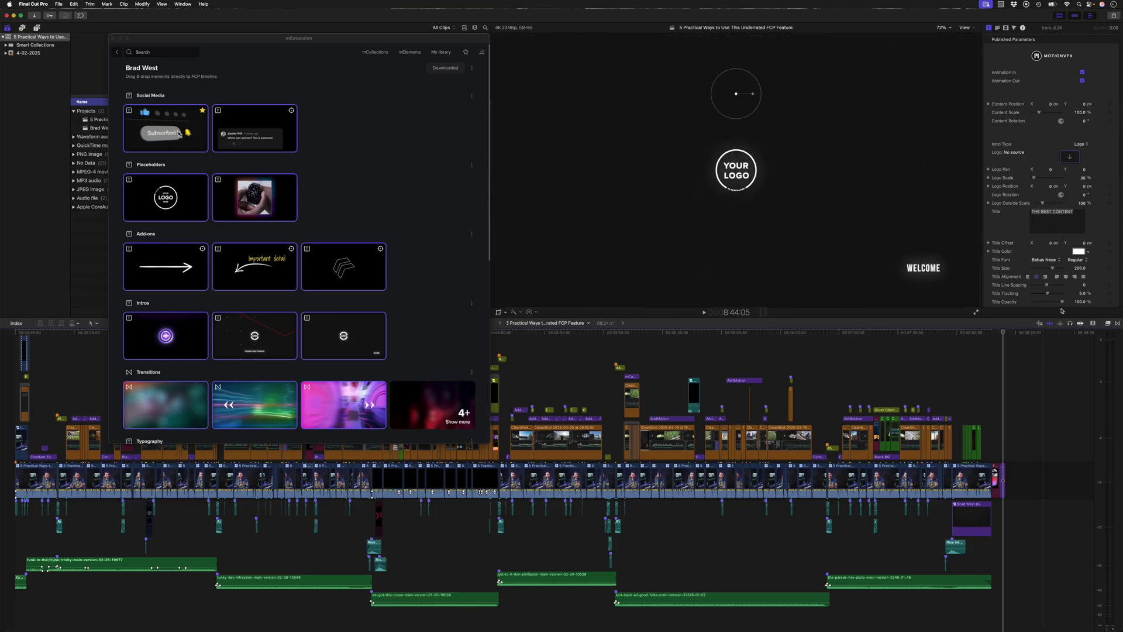
Set the intro's Intro Type from Logo to Text and play back the '#5 Tags and Markers' title.
double_click(1061, 30)
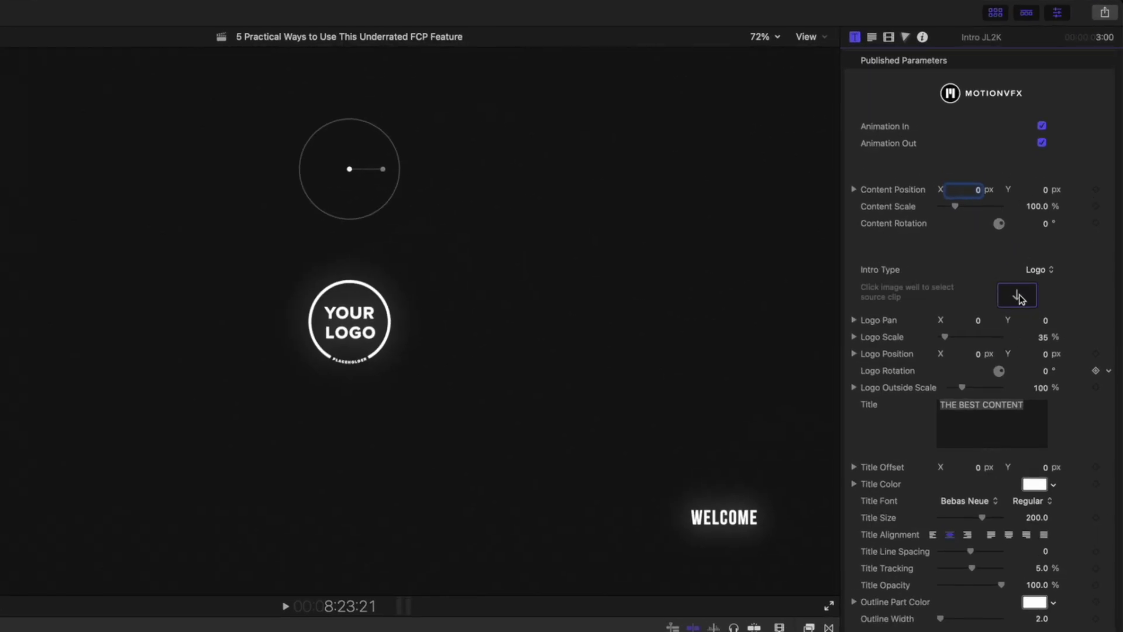
click(1047, 287)
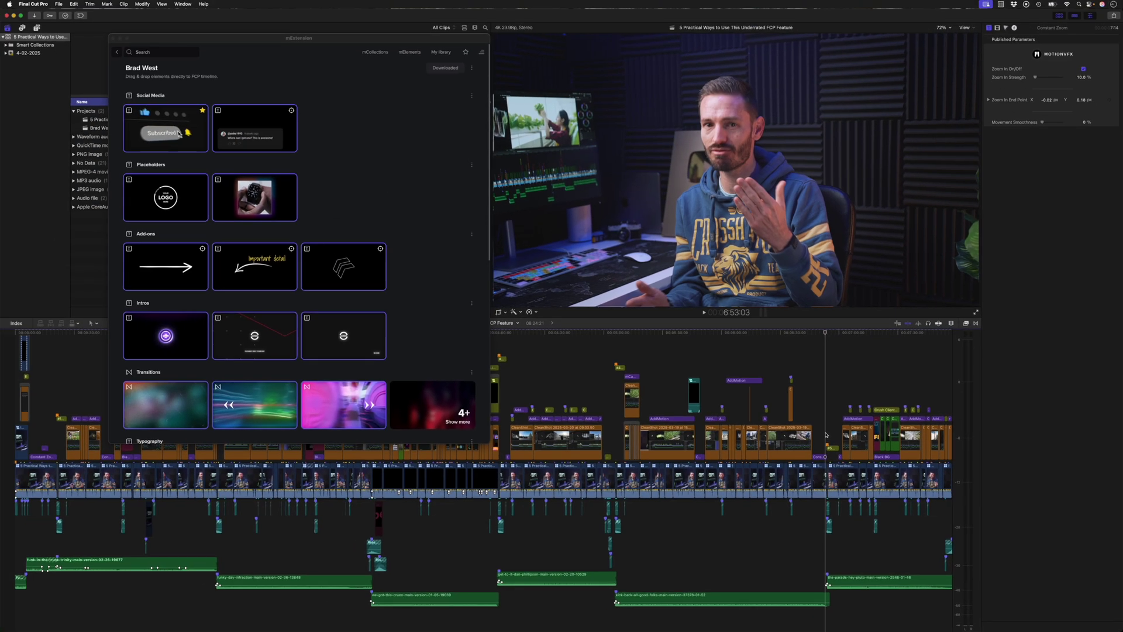
key(space)
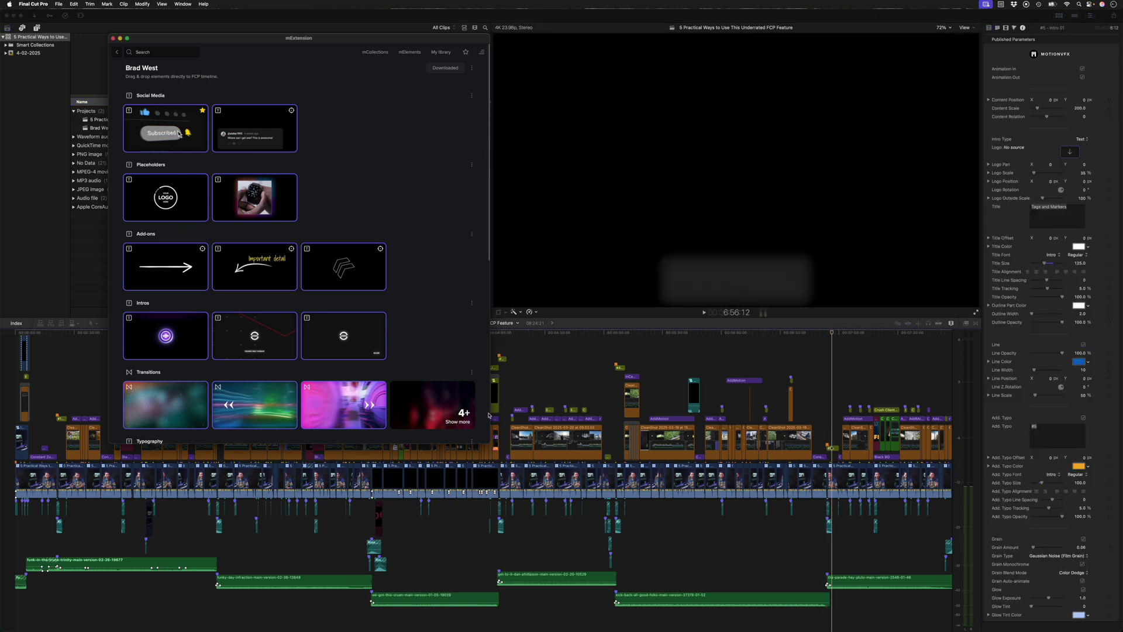
click(444, 333)
Shorten the mExtension window and search the Timeline Index for the talking-head clip.
drag(487, 441, 487, 305)
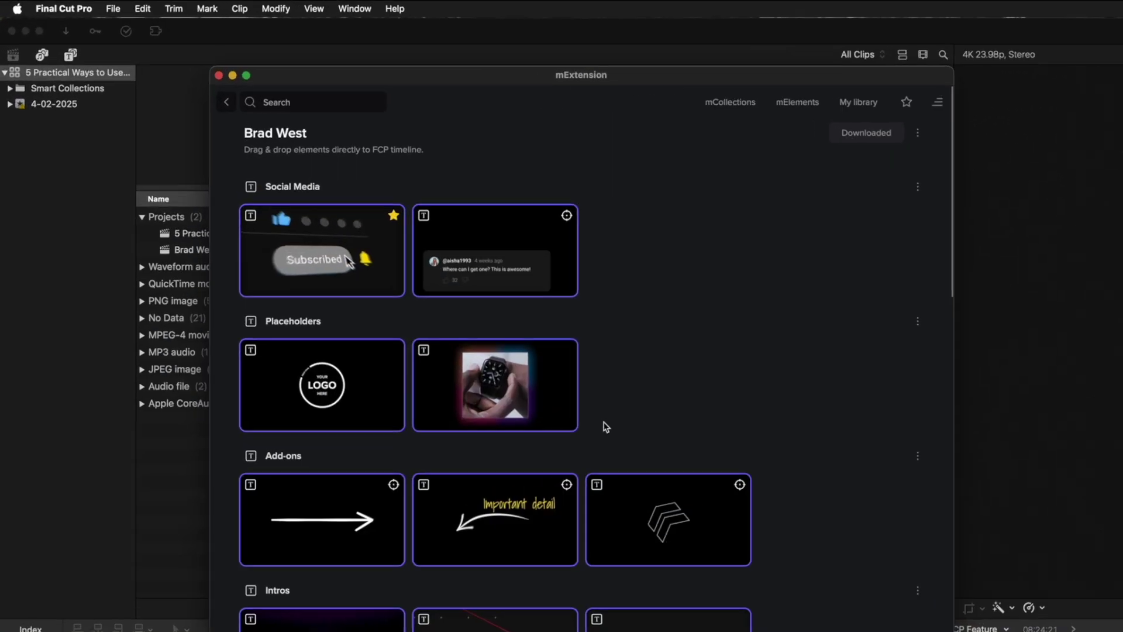
mouse_move(477, 384)
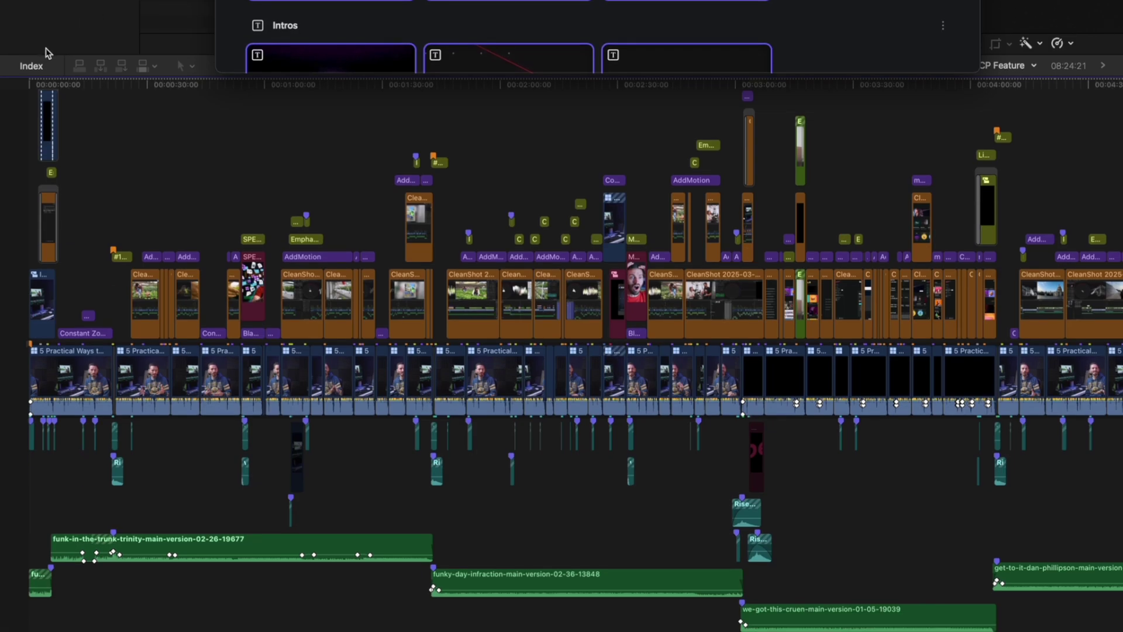
click(36, 67)
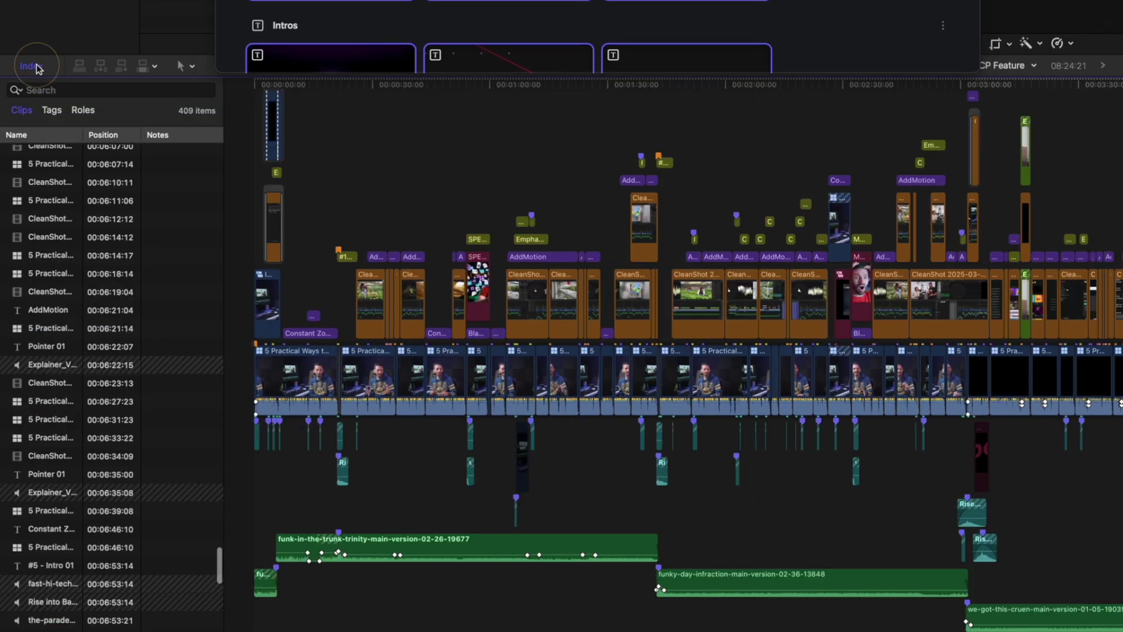
text(ta)
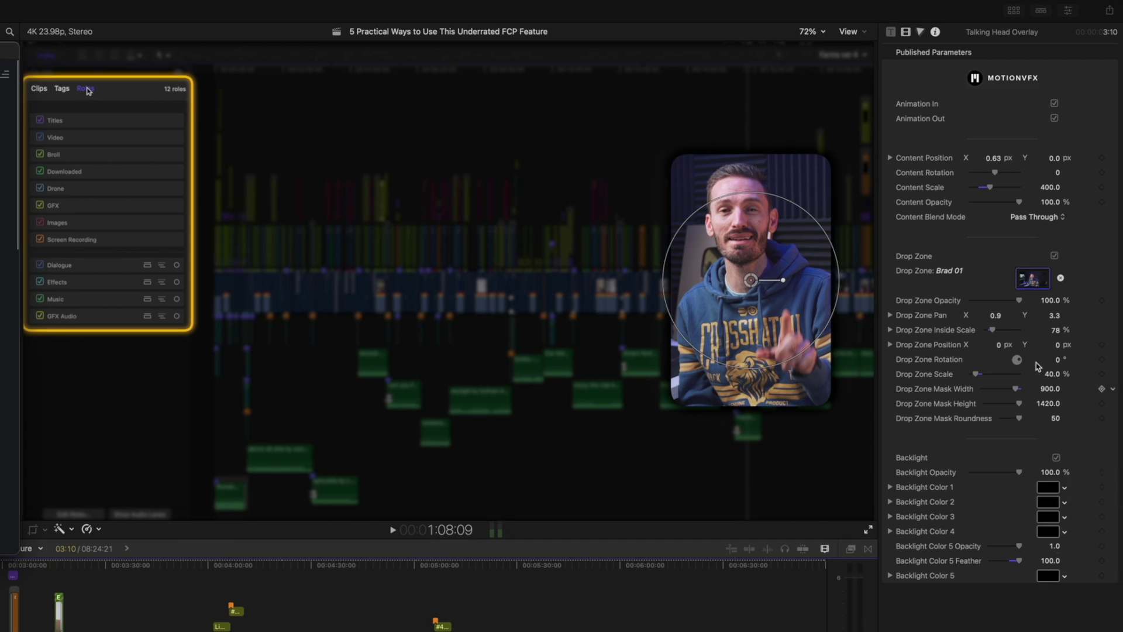
Raise the Drop Zone Inside Scale to 82% and show all seven Brad West transitions.
drag(993, 332, 998, 324)
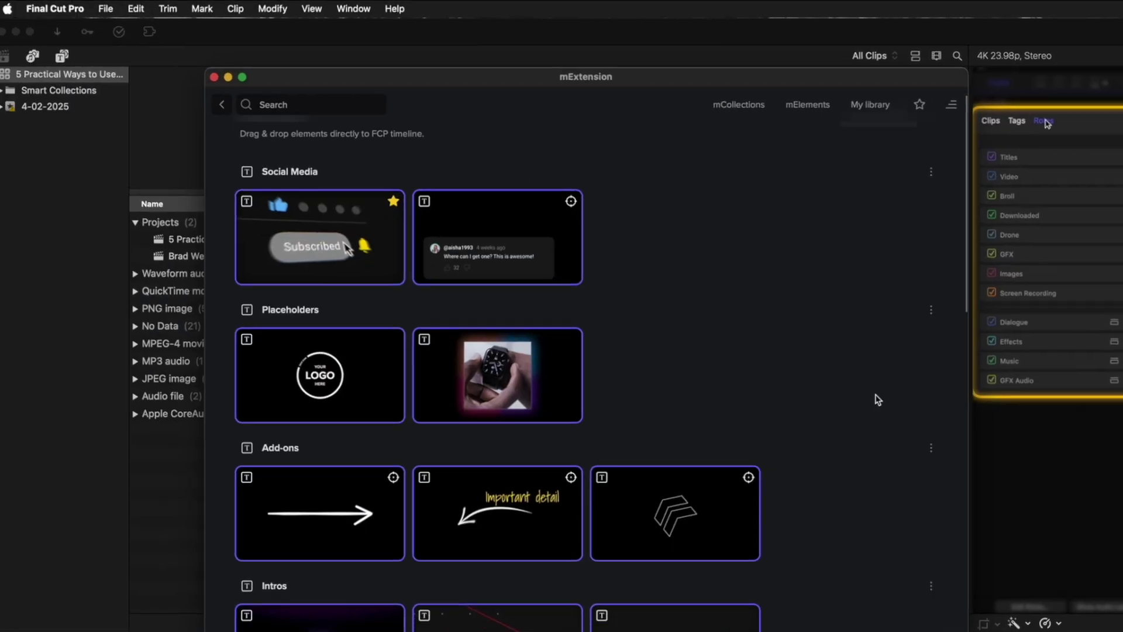
scroll(881, 397, down, 5)
scroll(888, 400, down, 3)
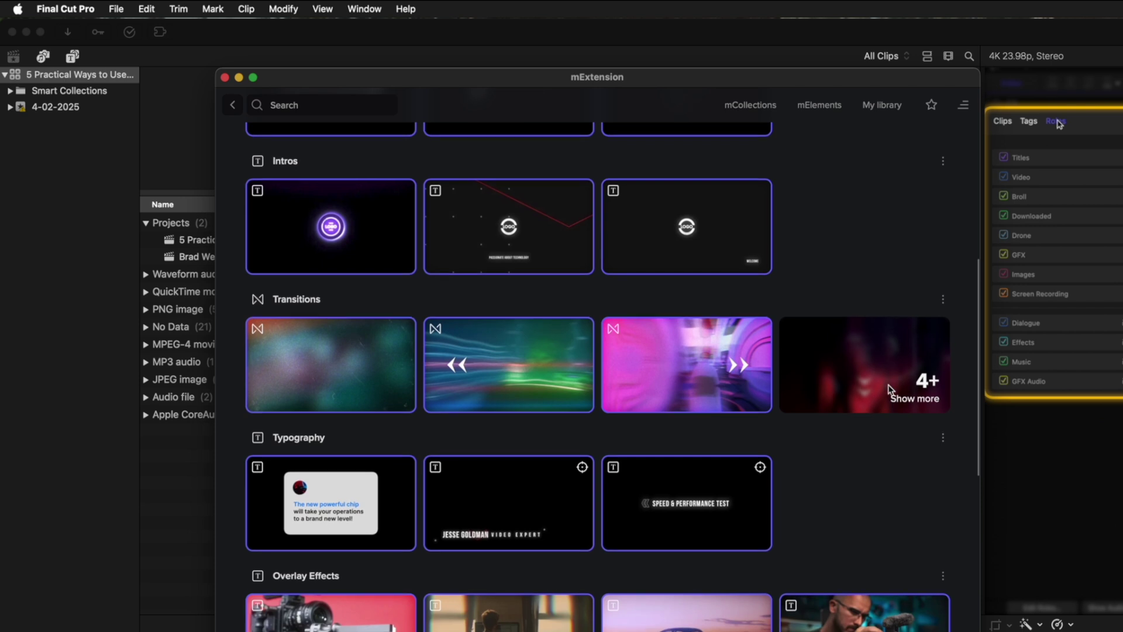
click(888, 400)
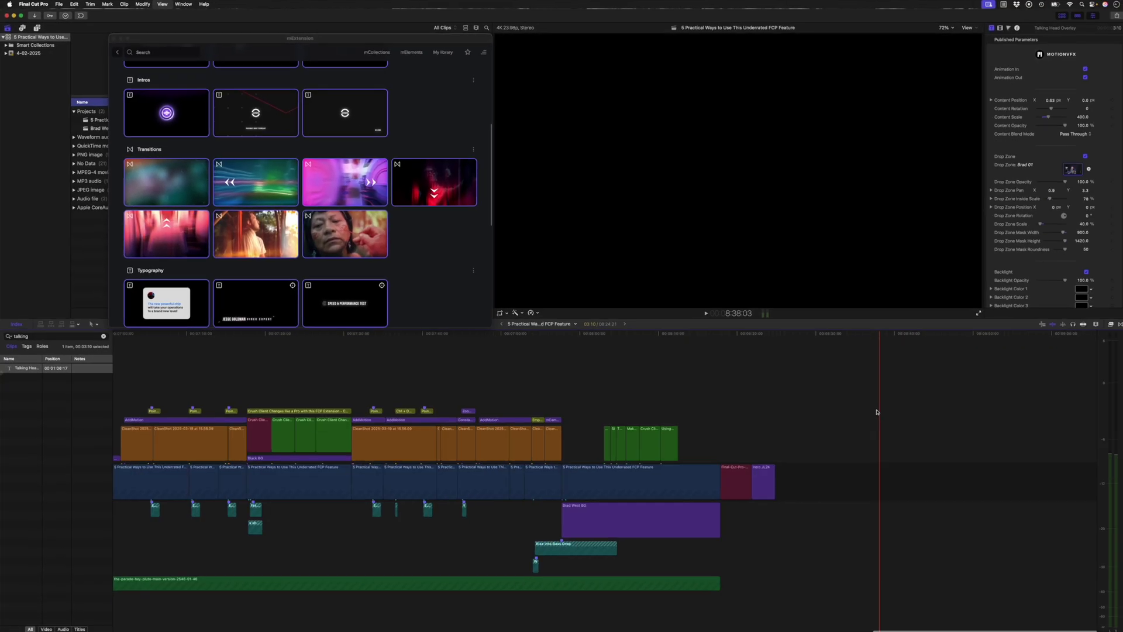
Append the talking-head and Crush Client clips with a light-leak transition between them.
key(super+equal)
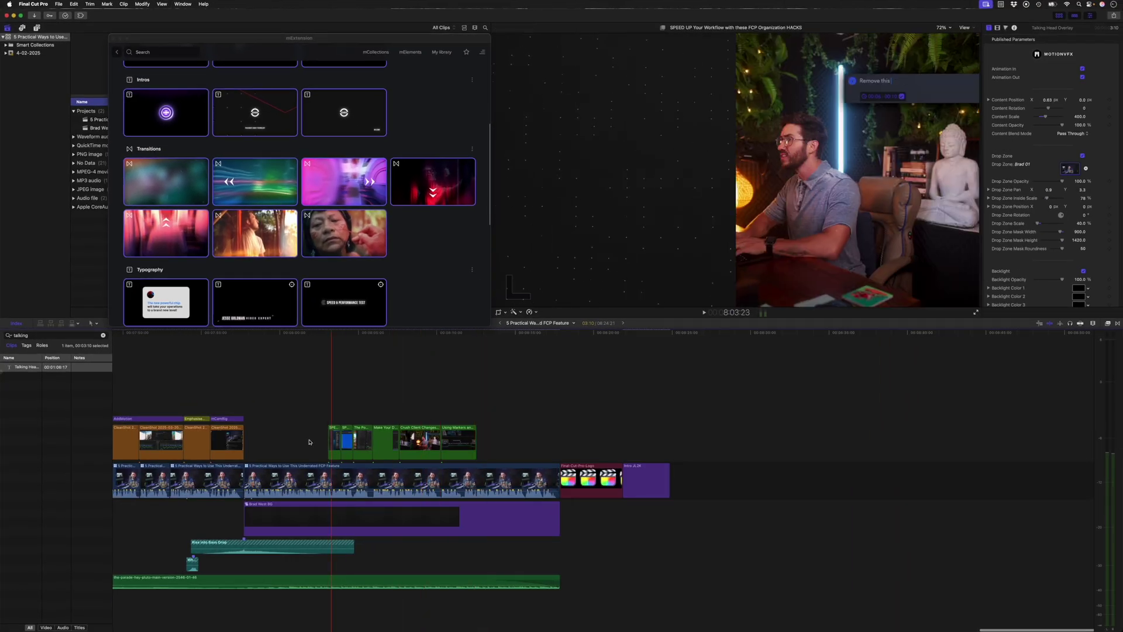
drag(341, 479, 768, 479)
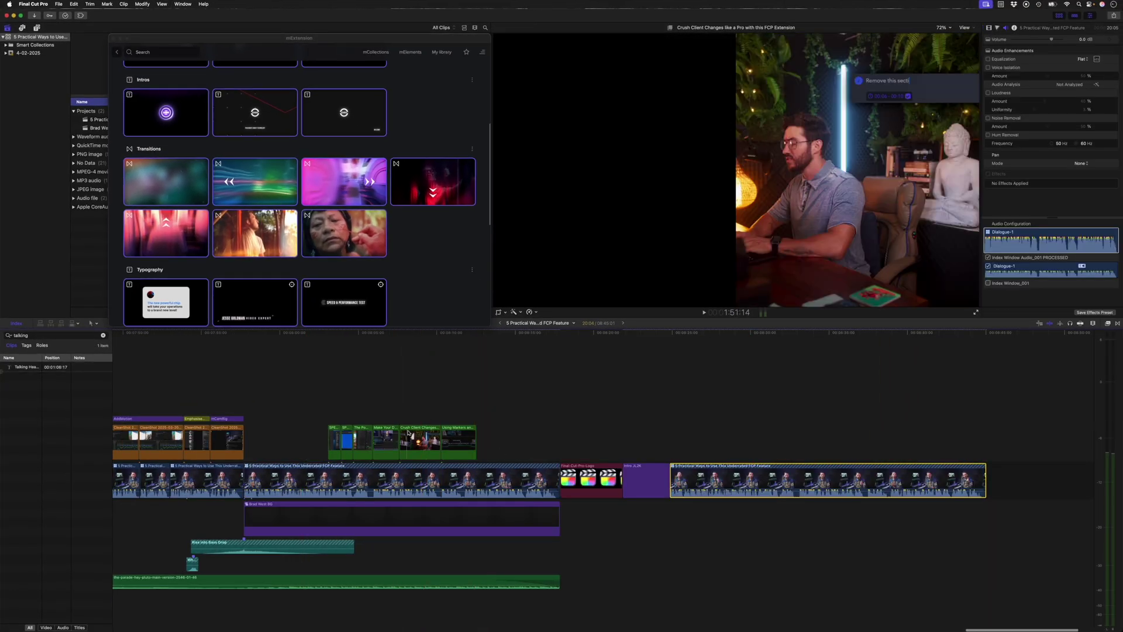
drag(408, 433, 1008, 478)
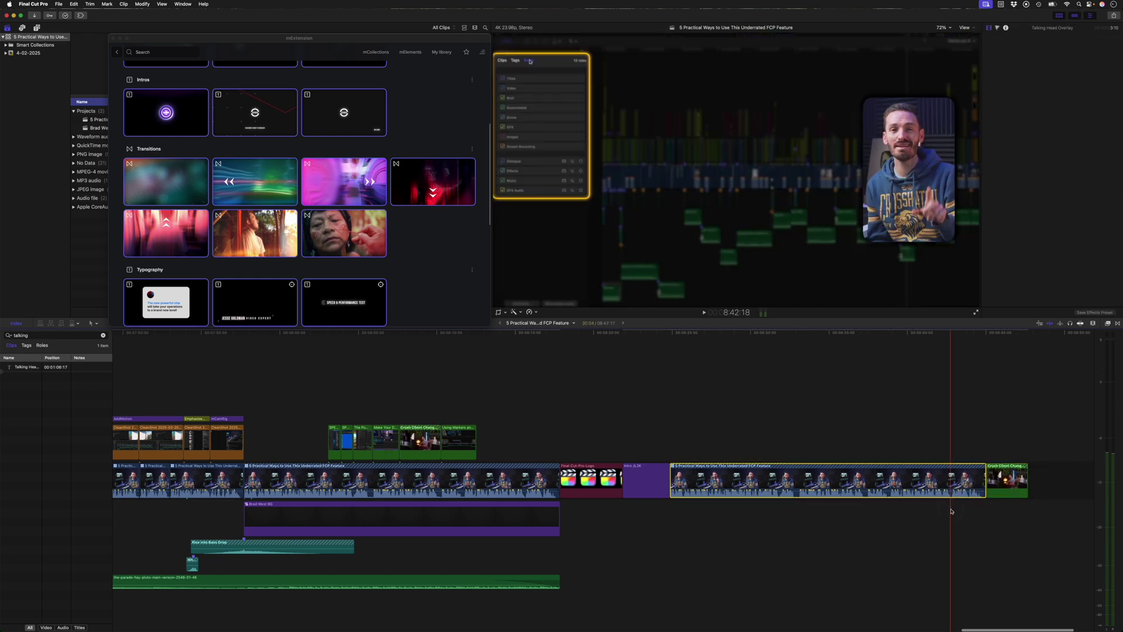
click(951, 511)
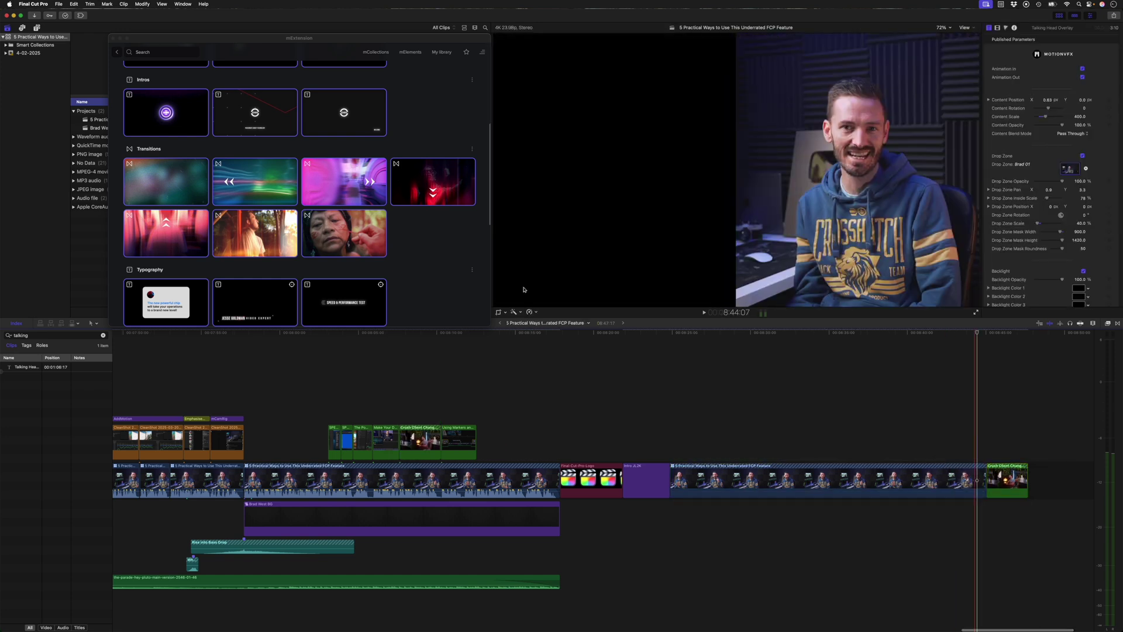
click(333, 223)
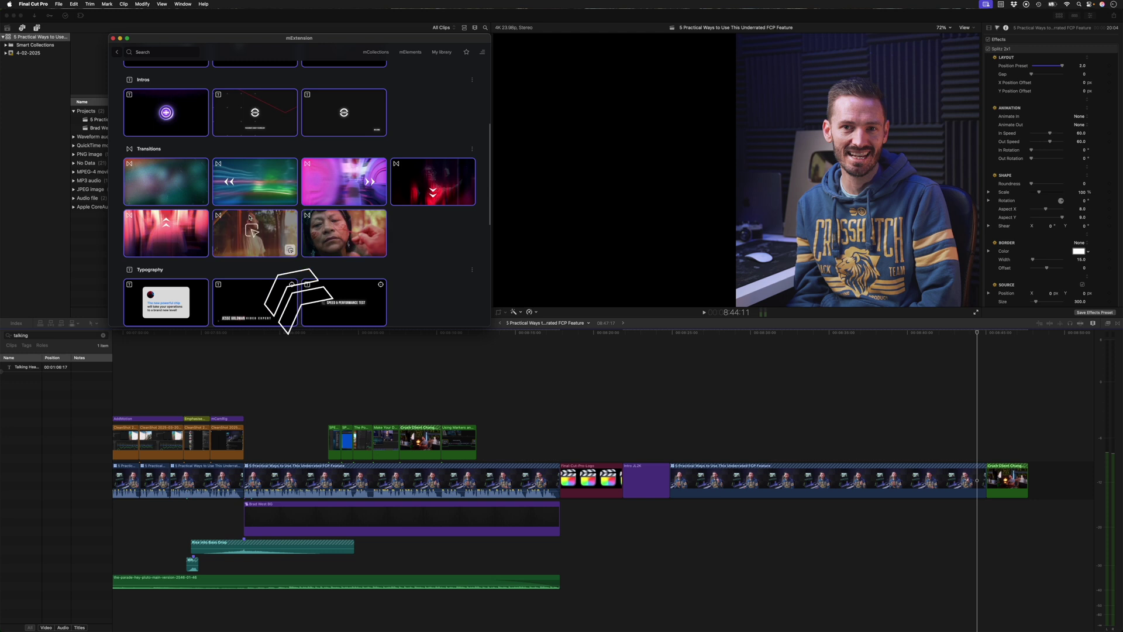
drag(717, 339, 985, 481)
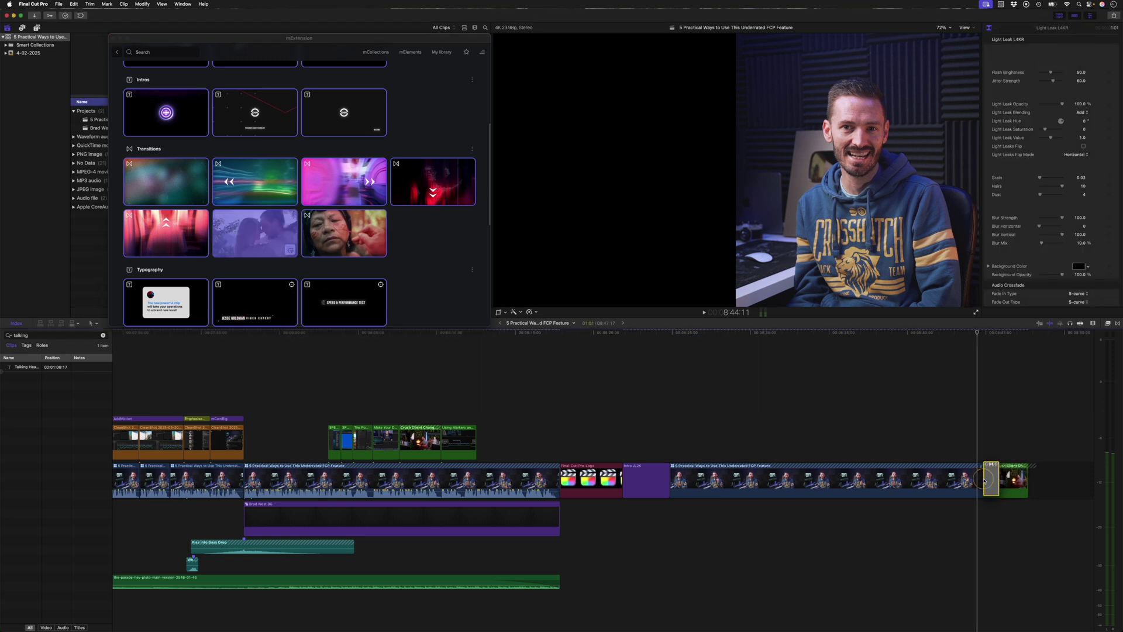
Remove the Splitz 2x1 effect from both ending clips and play back the result.
click(955, 479)
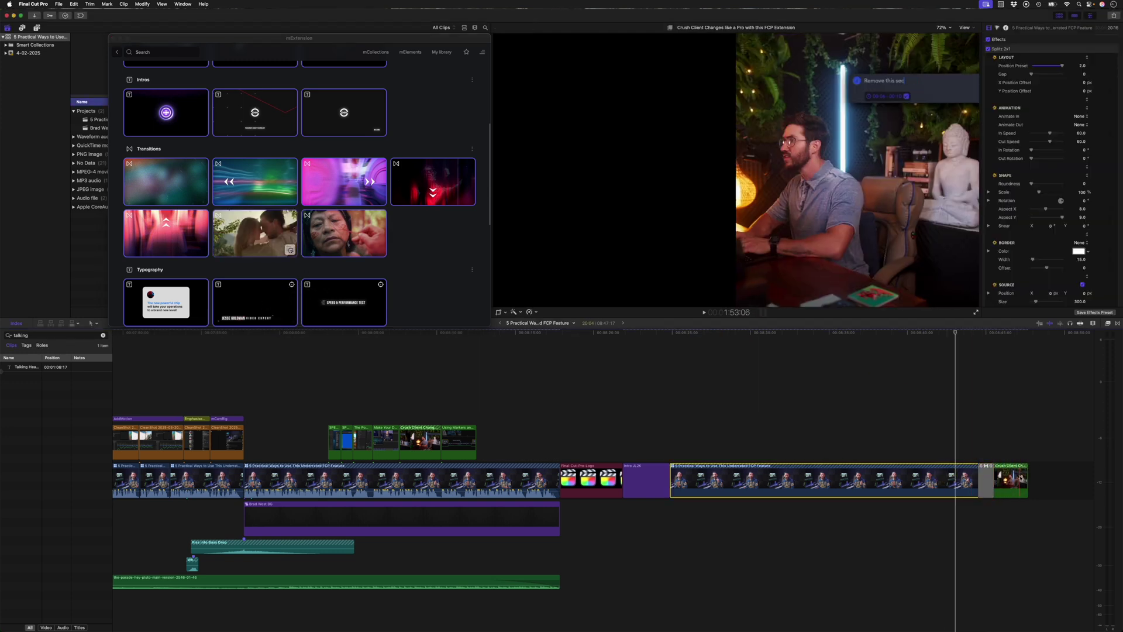
super+click(1021, 478)
key(super+shift+x)
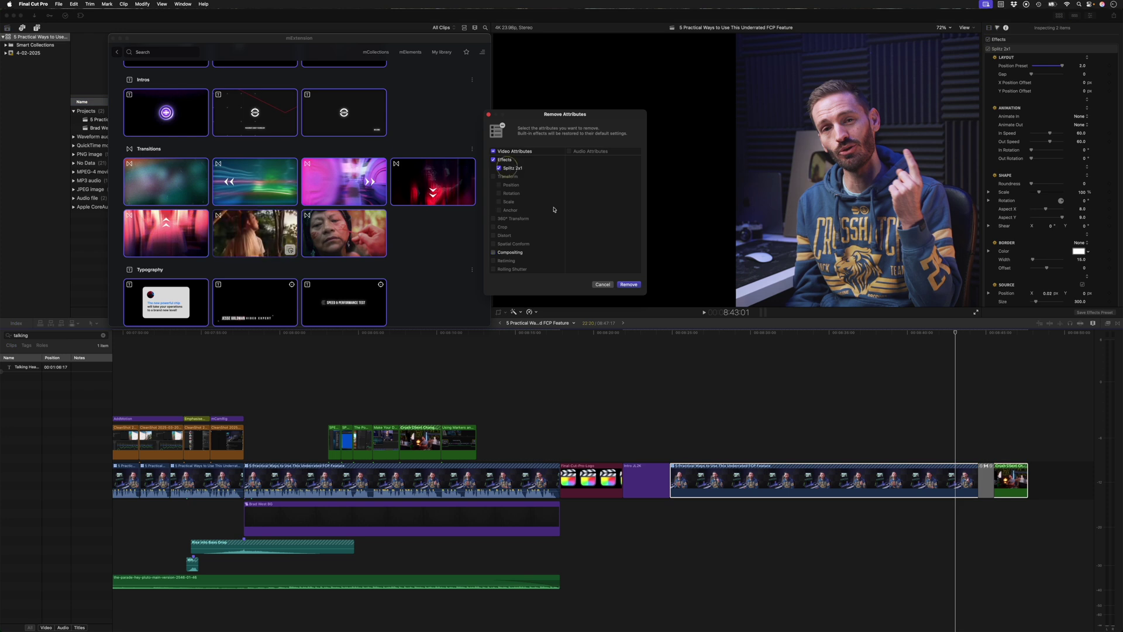
click(638, 287)
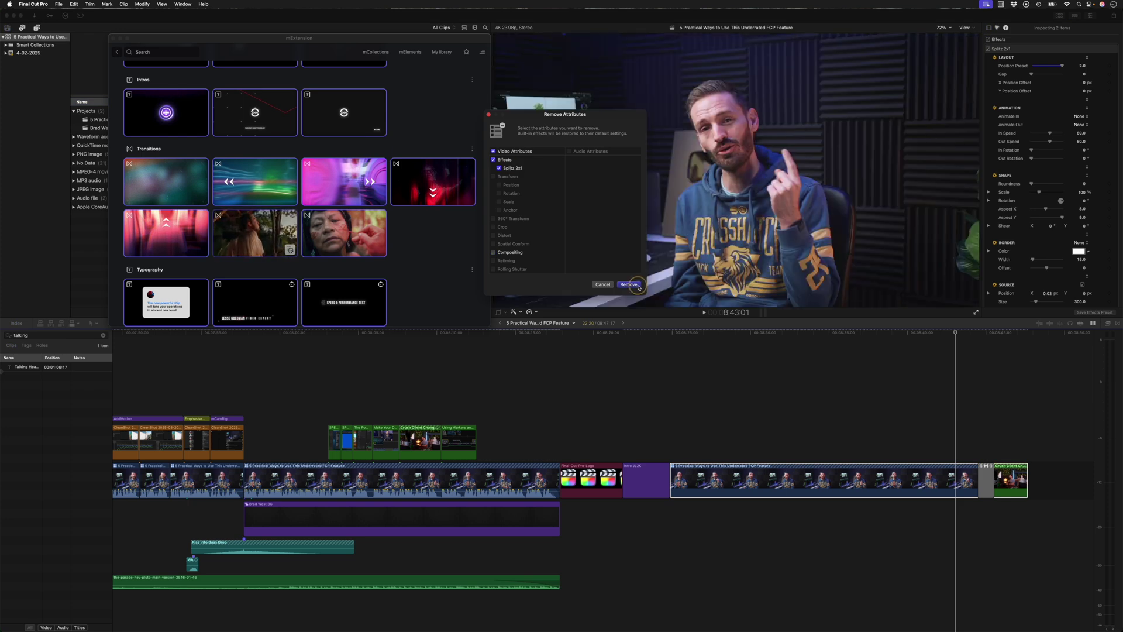
click(963, 431)
key(space)
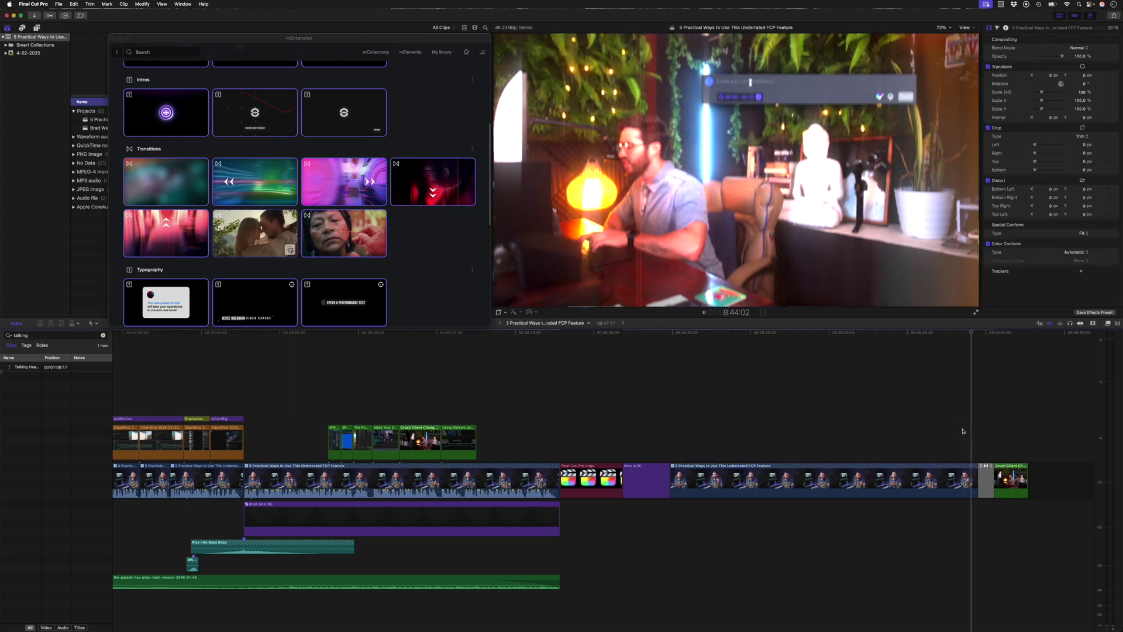
click(350, 204)
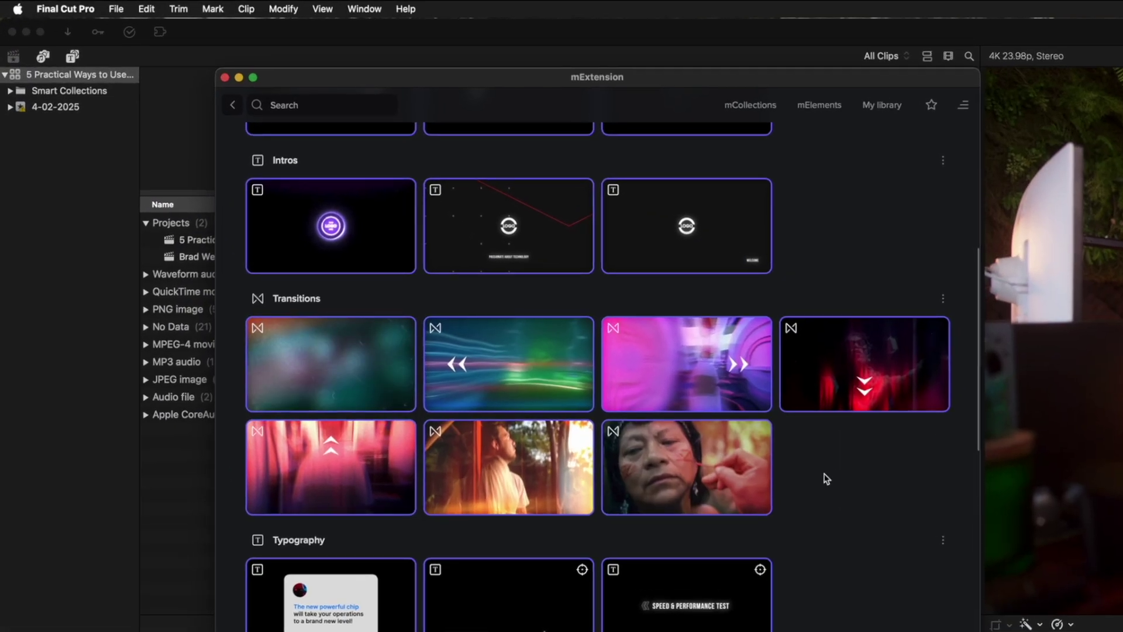
scroll(825, 480, down, 10)
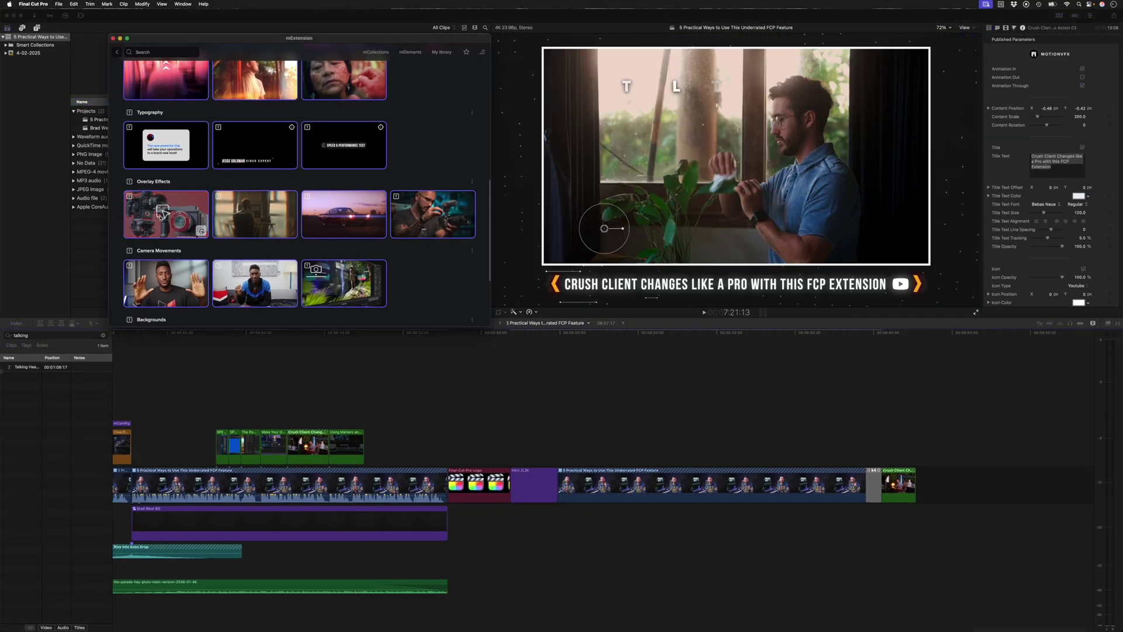
Place the Grain And Glow overlay above the logo clip, trimmed to 4 seconds, and select both.
drag(316, 409, 450, 461)
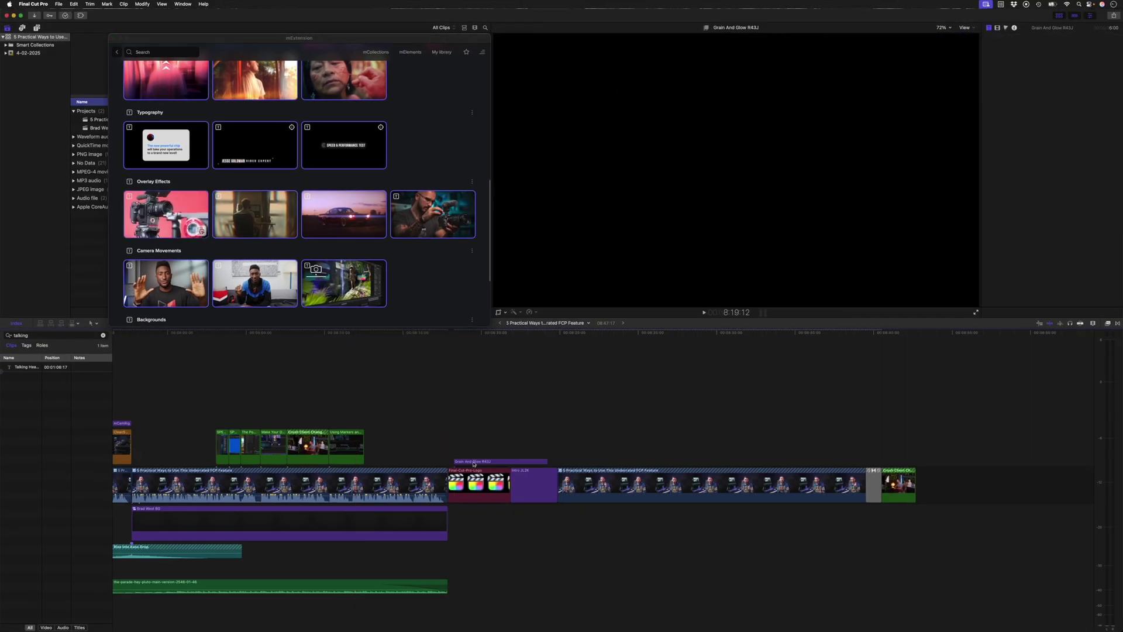
key(alt+bracketright)
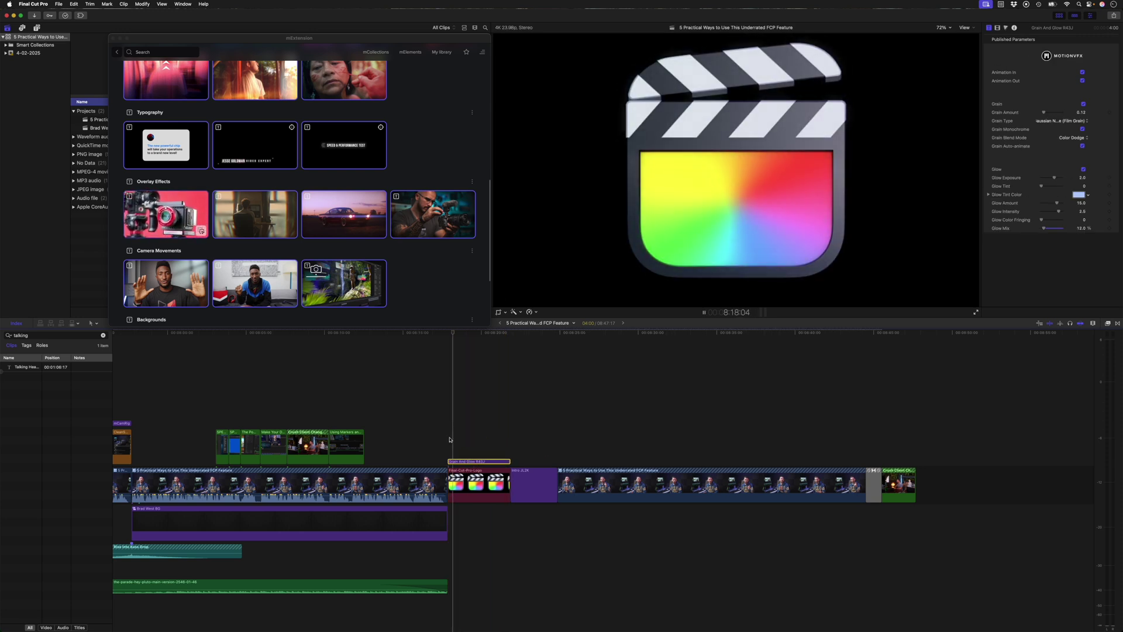
key(space)
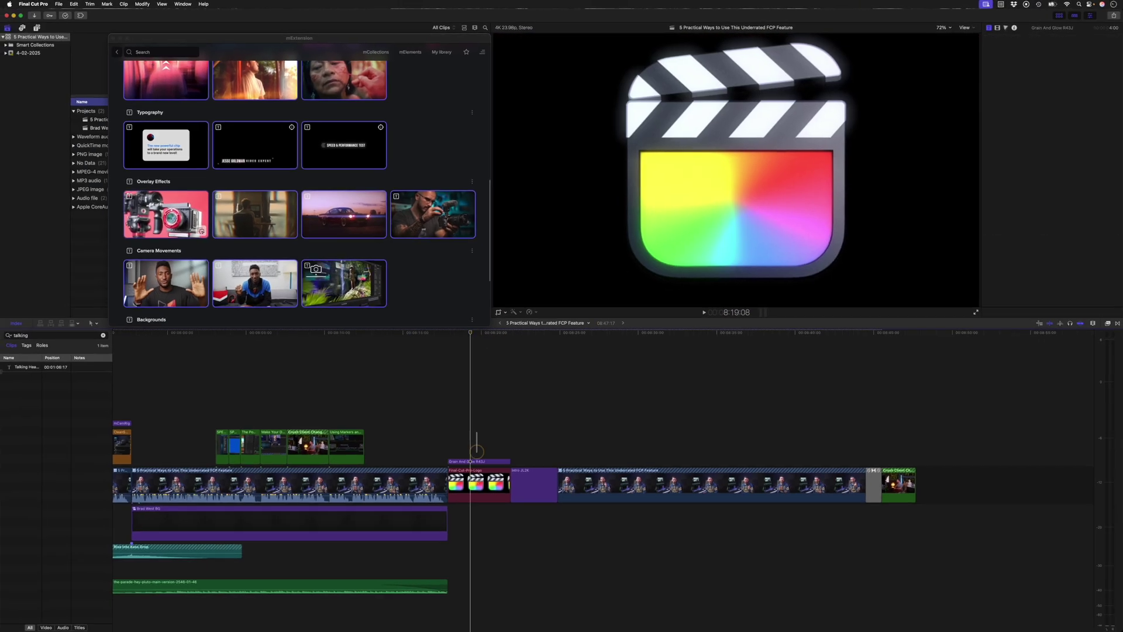
super+click(479, 491)
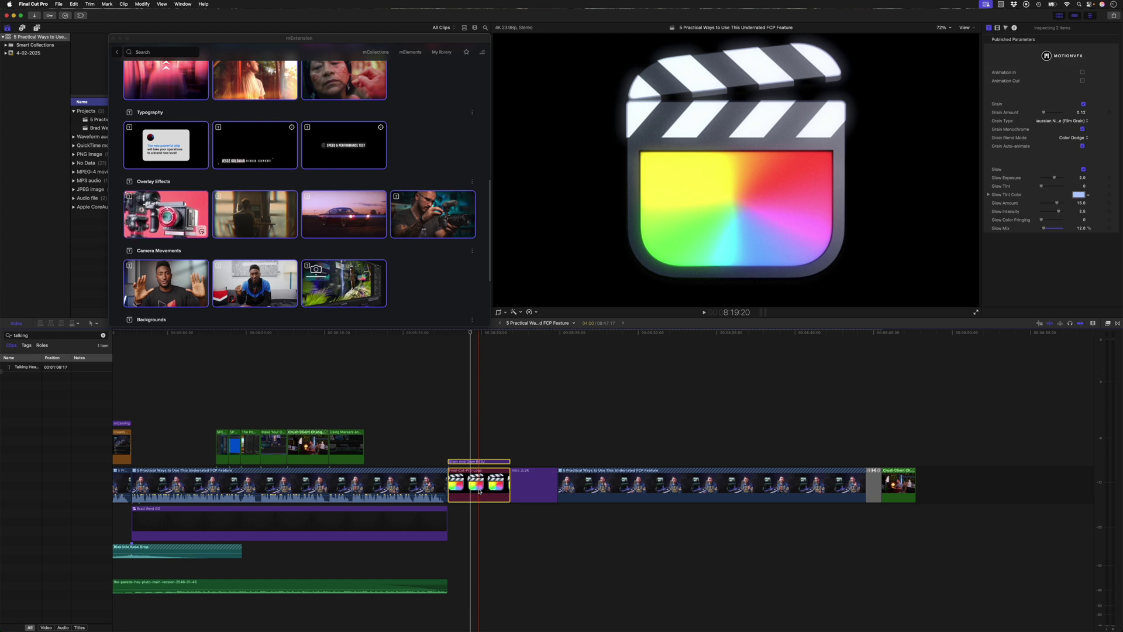
Combine the logo and glow overlay into a compound clip and apply the Pop effect.
key(alt+g)
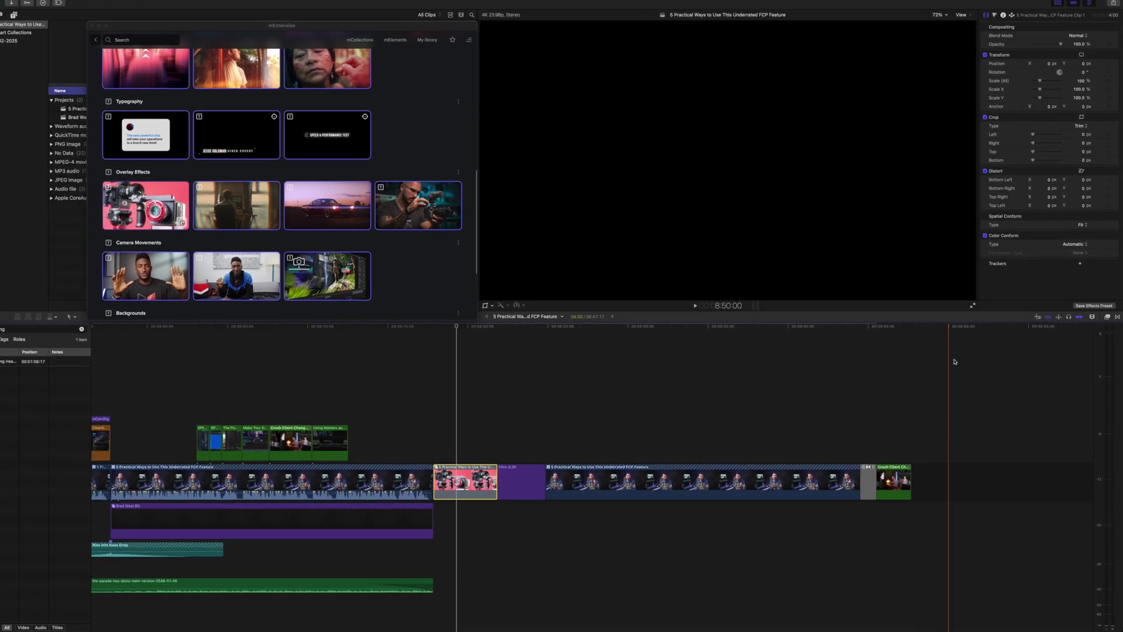
text(po)
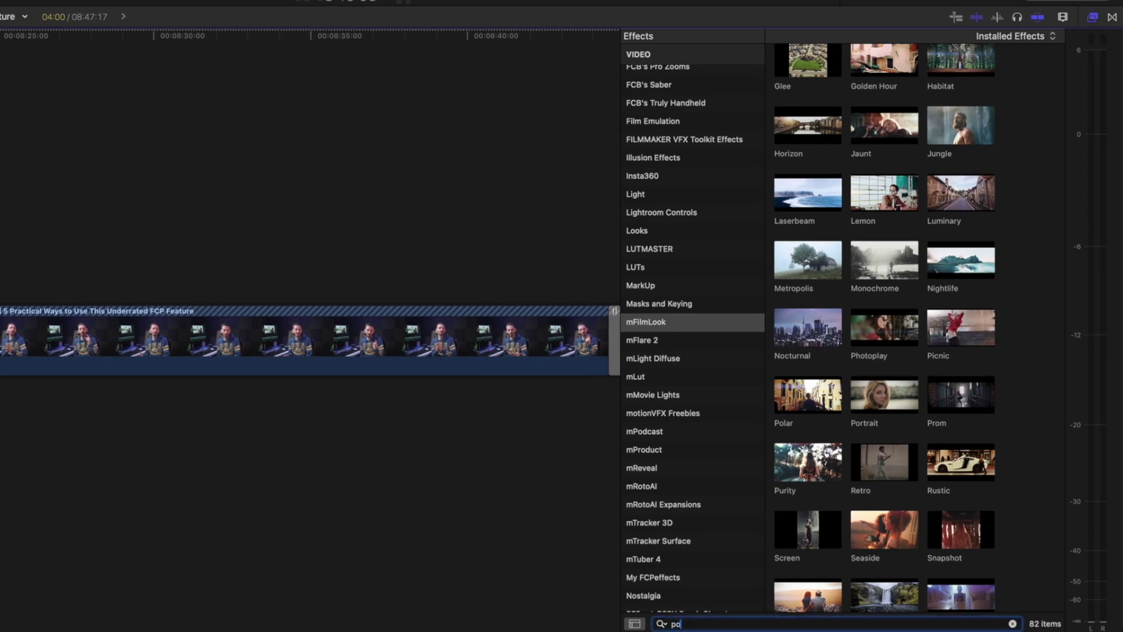
text(p)
scroll(650, 94, up, 15)
click(650, 105)
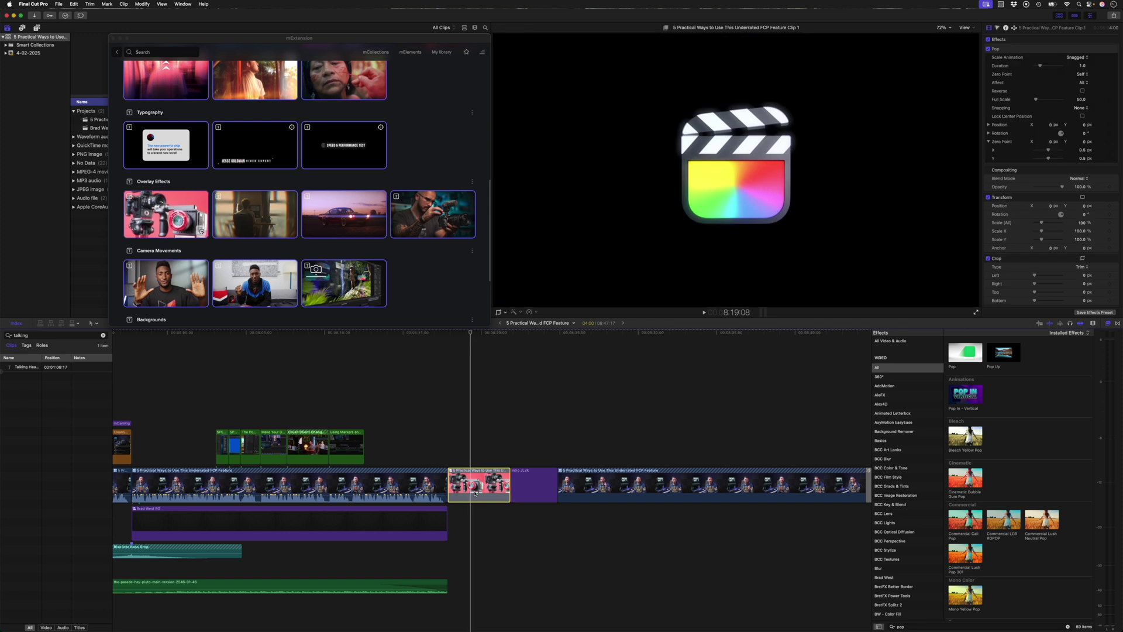
key(space)
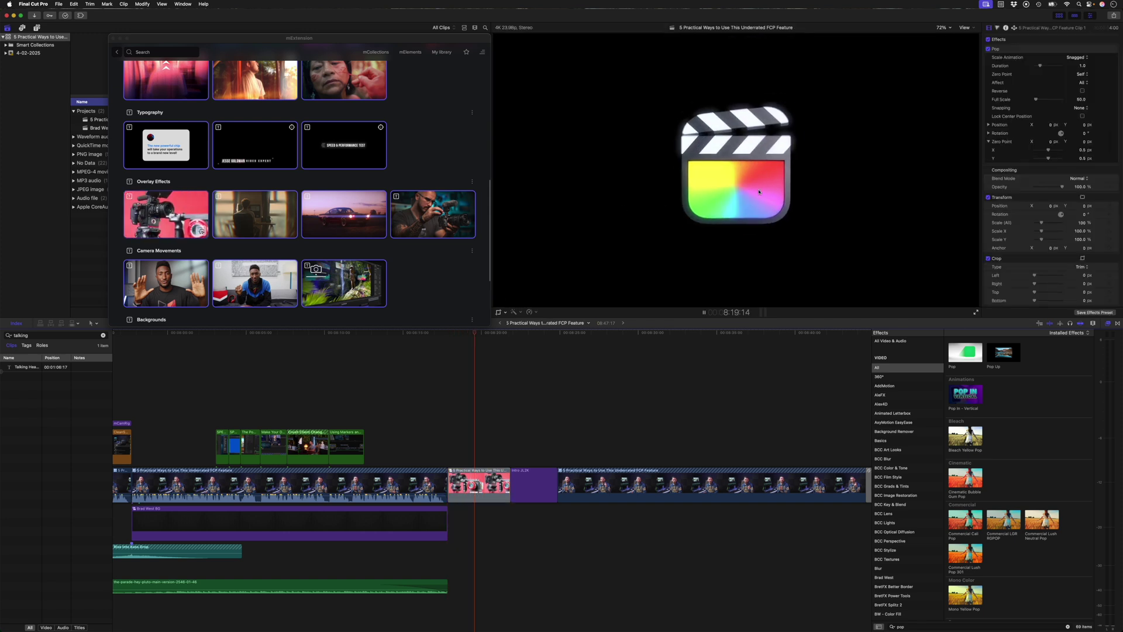
click(209, 240)
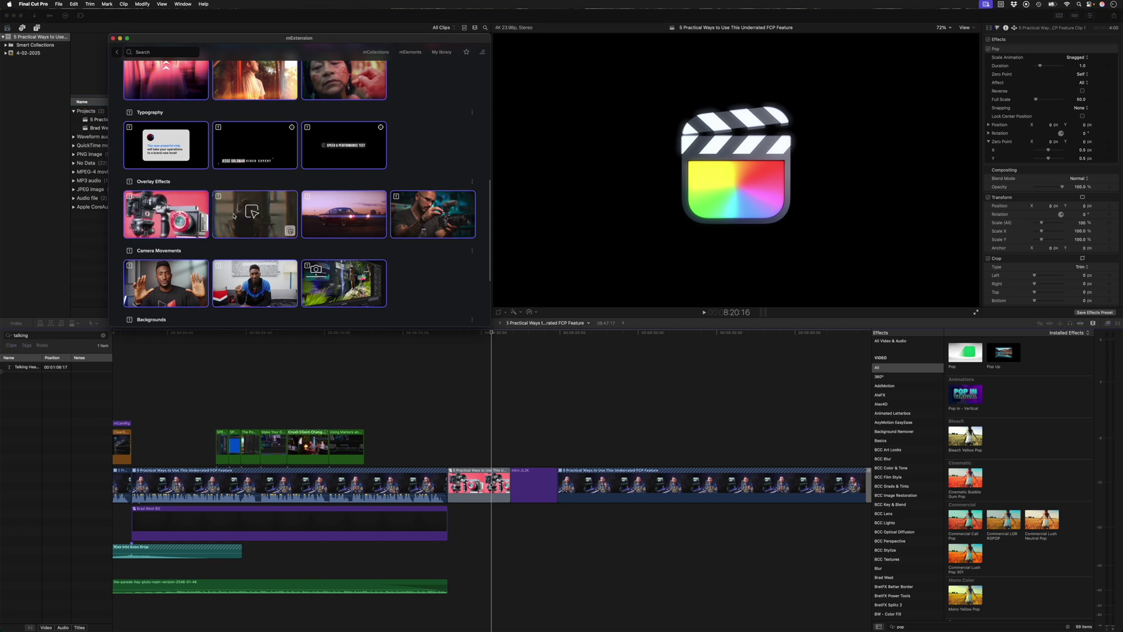
Add the Anamorphic Effect QWP7 overlay over the talking-head clip with 24.49% radius and 20.5° strength.
drag(233, 216, 638, 459)
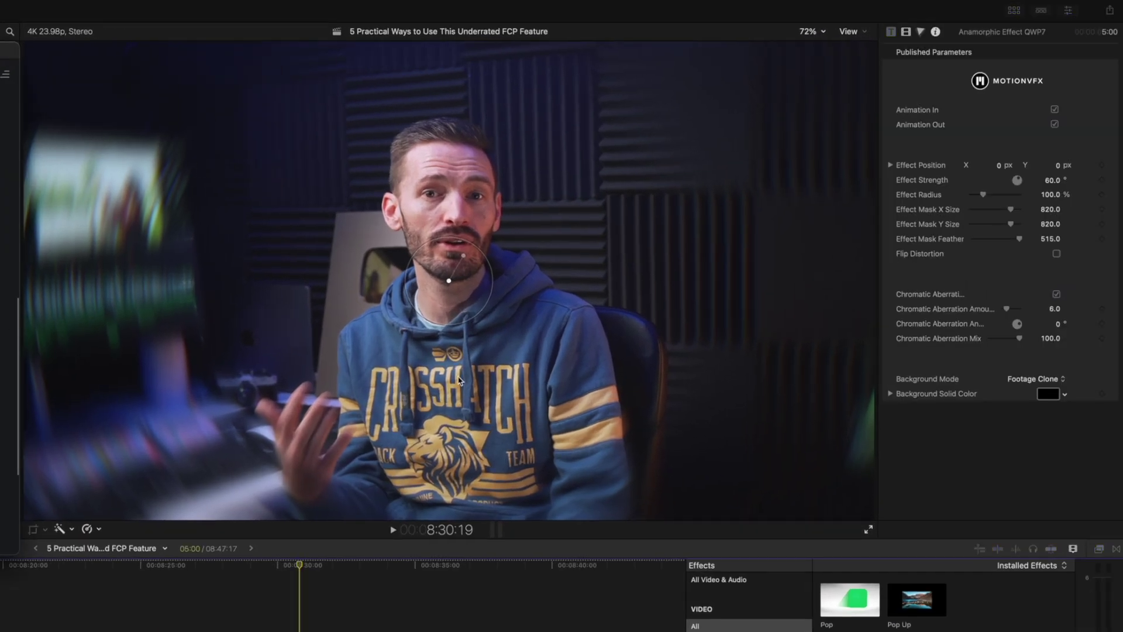
drag(986, 190, 973, 196)
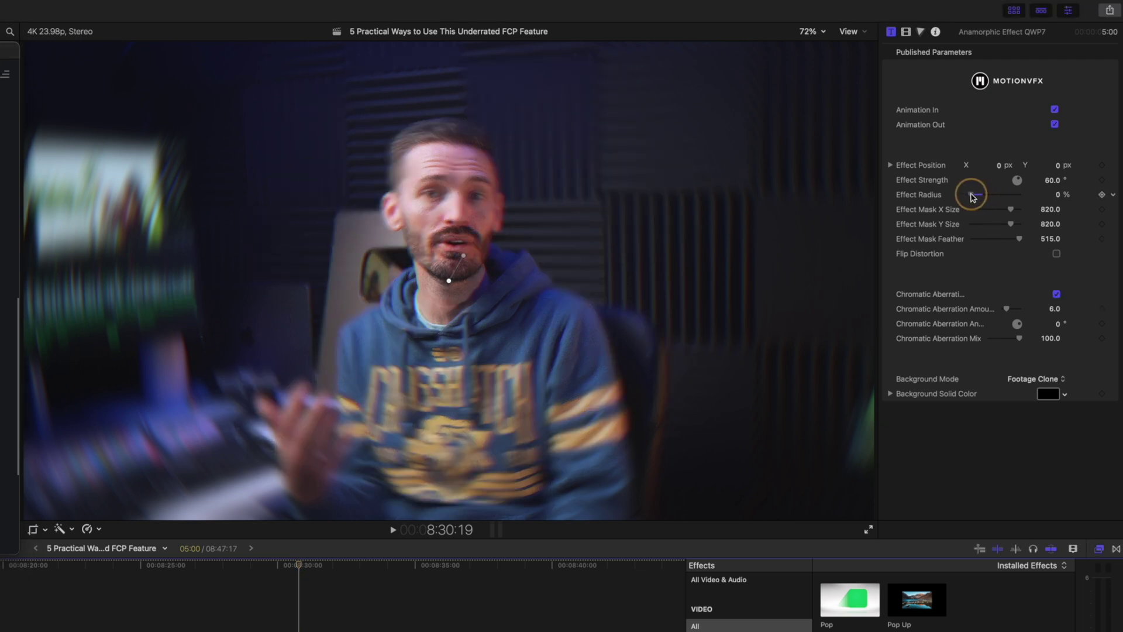
drag(1051, 179, 1050, 180)
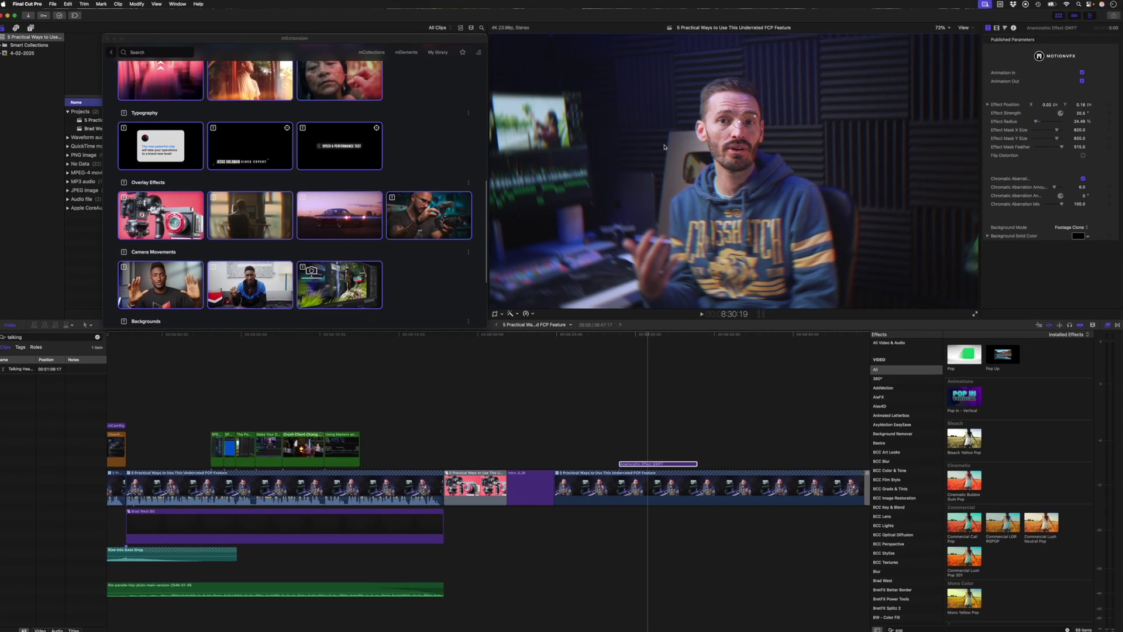
Add the Light Diffuse 9XMK overlay and set its Diffuse Strength to 0.25.
drag(344, 213, 761, 459)
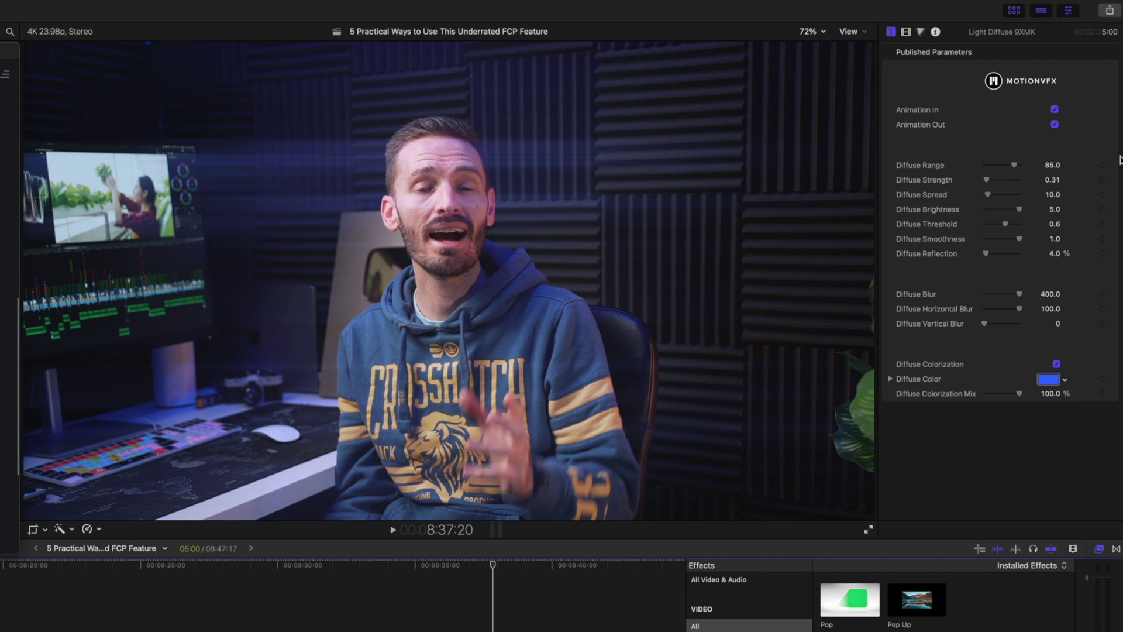
click(999, 180)
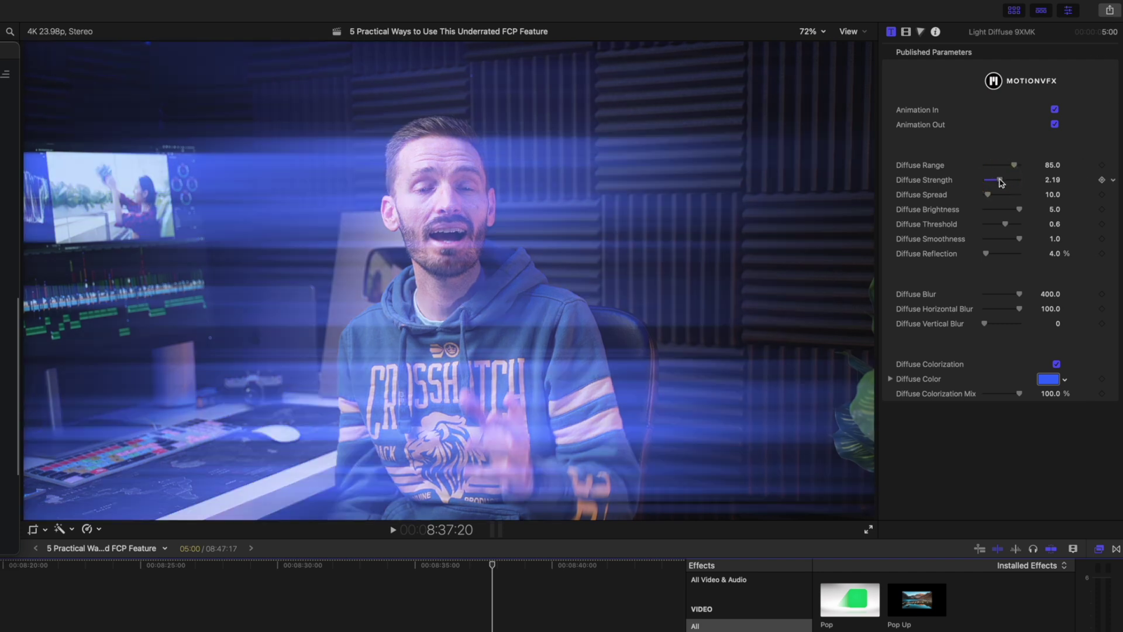
drag(990, 181, 987, 181)
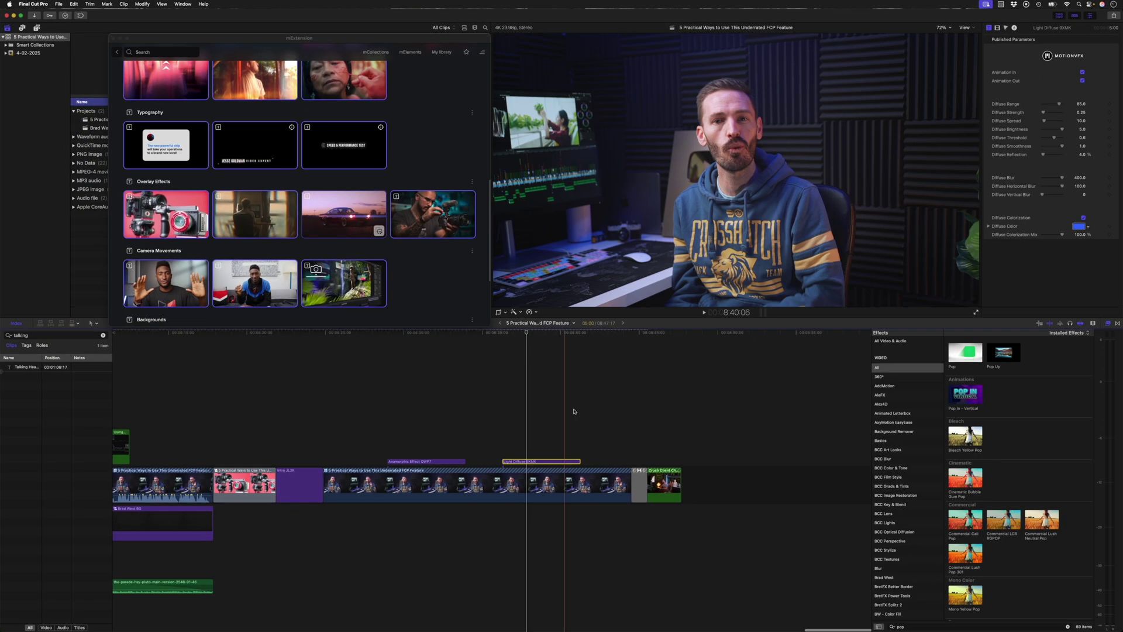
Change the Light Diffuse colour from yellow to orange and lower its strength to 0.14.
click(654, 422)
drag(677, 460, 676, 461)
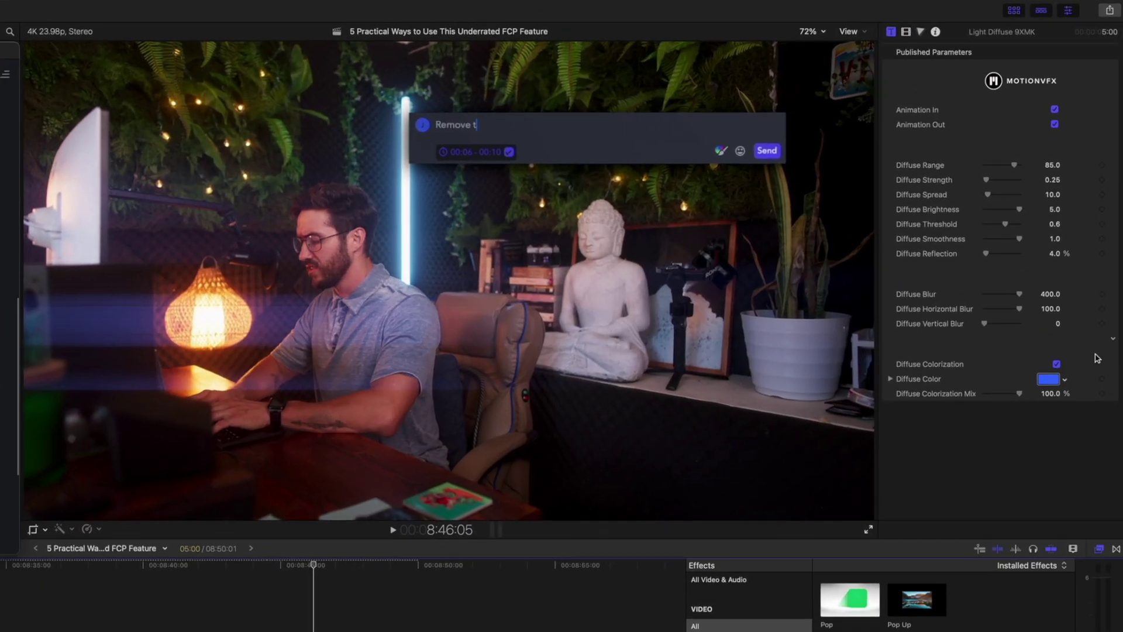
click(1053, 380)
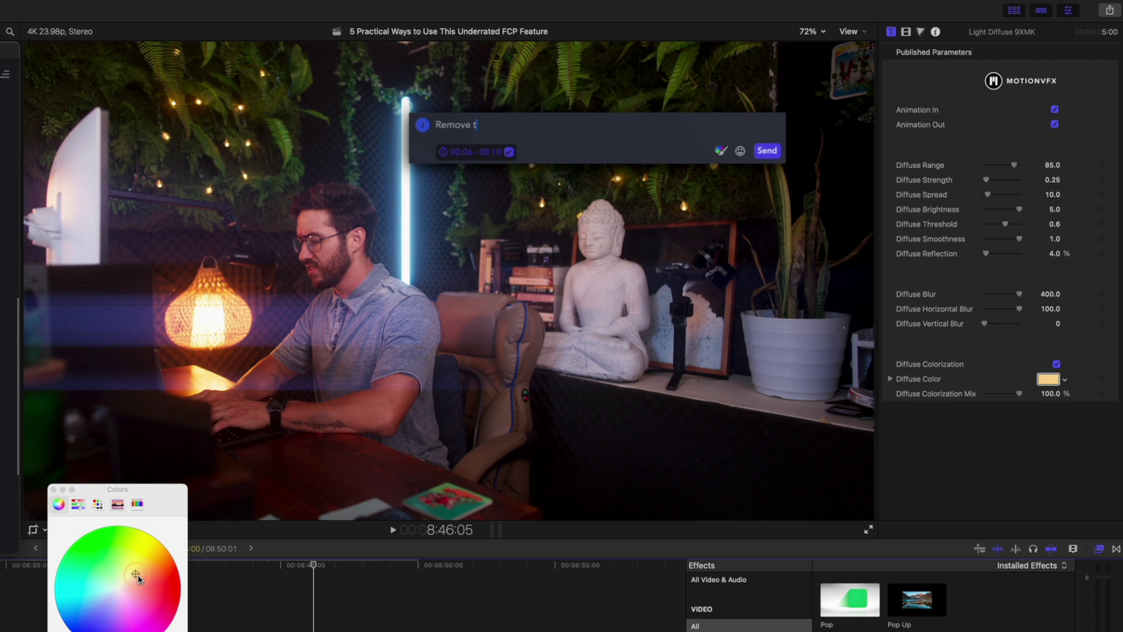
drag(138, 576, 145, 575)
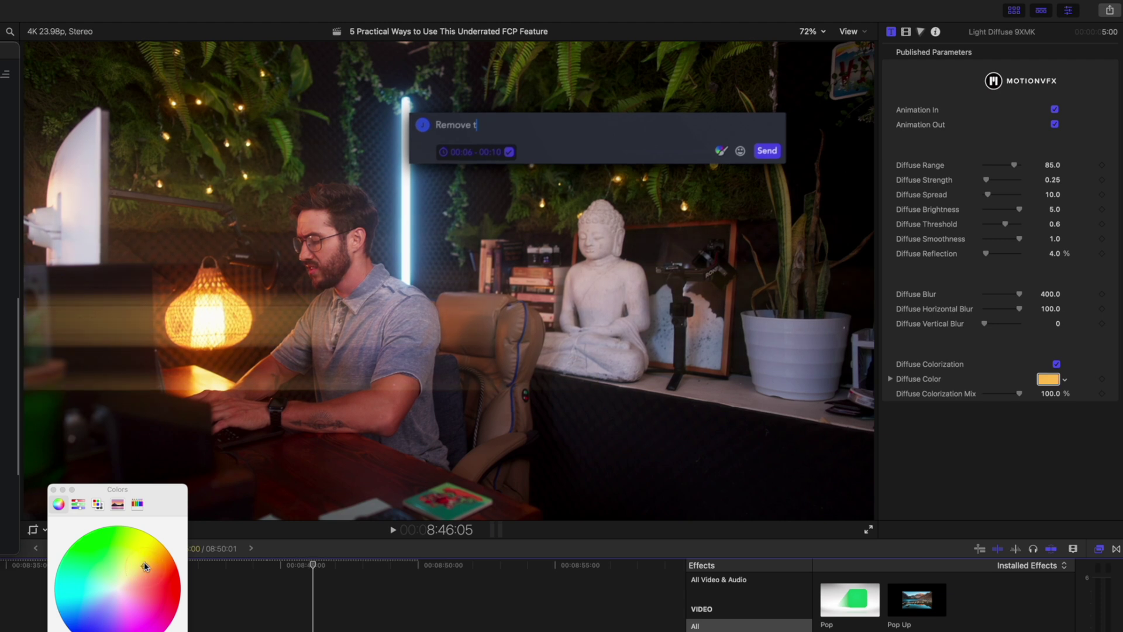
click(63, 490)
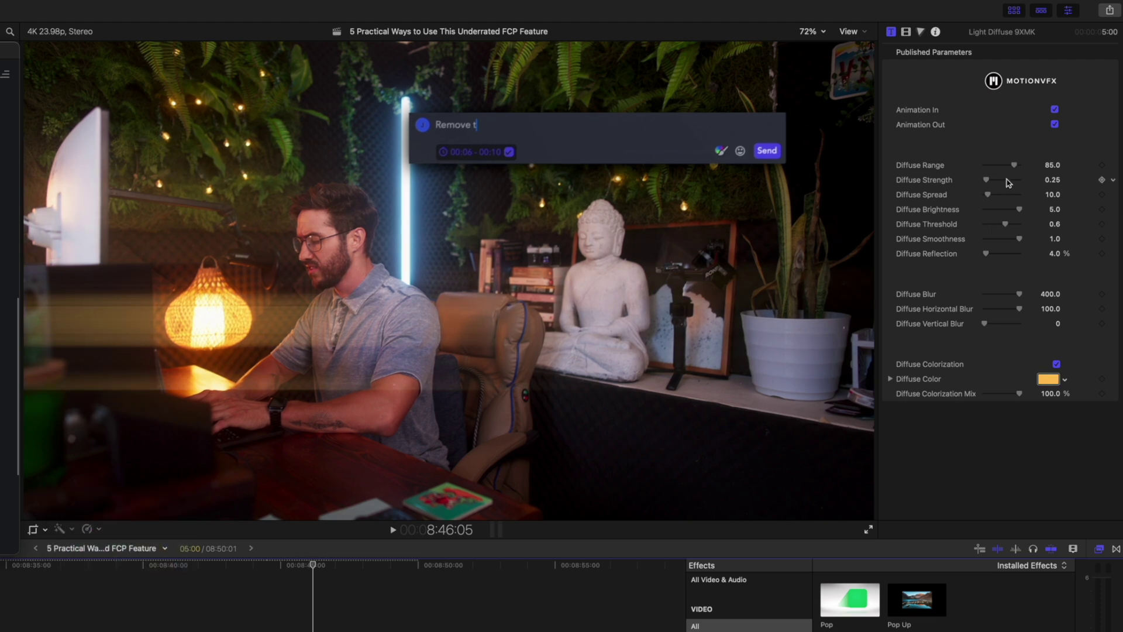
drag(988, 182, 986, 182)
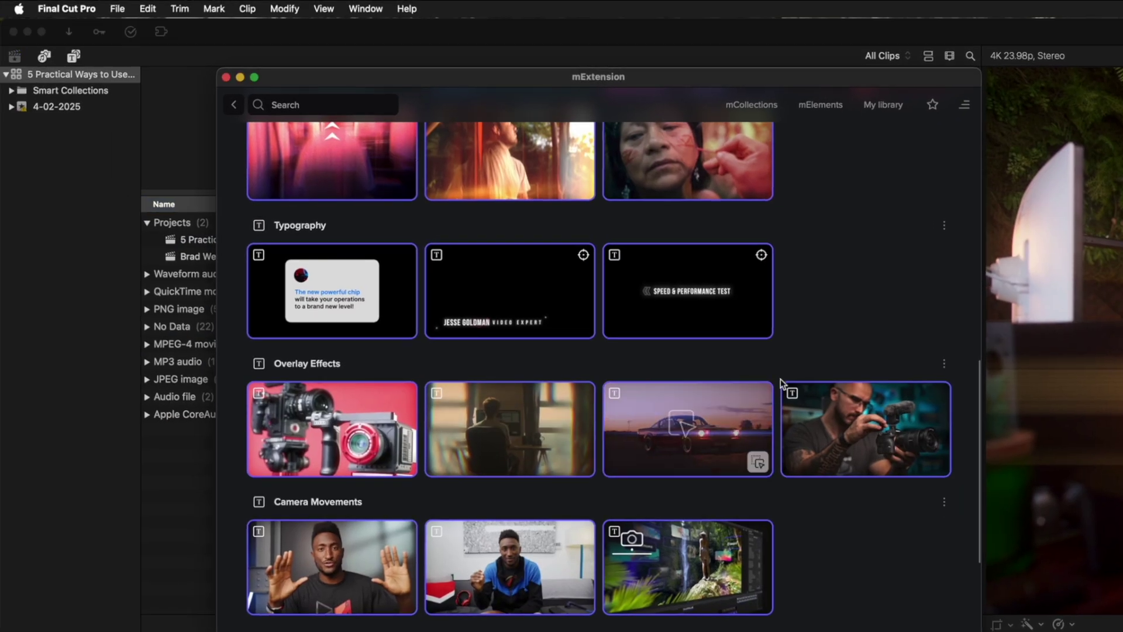
scroll(719, 425, down, 5)
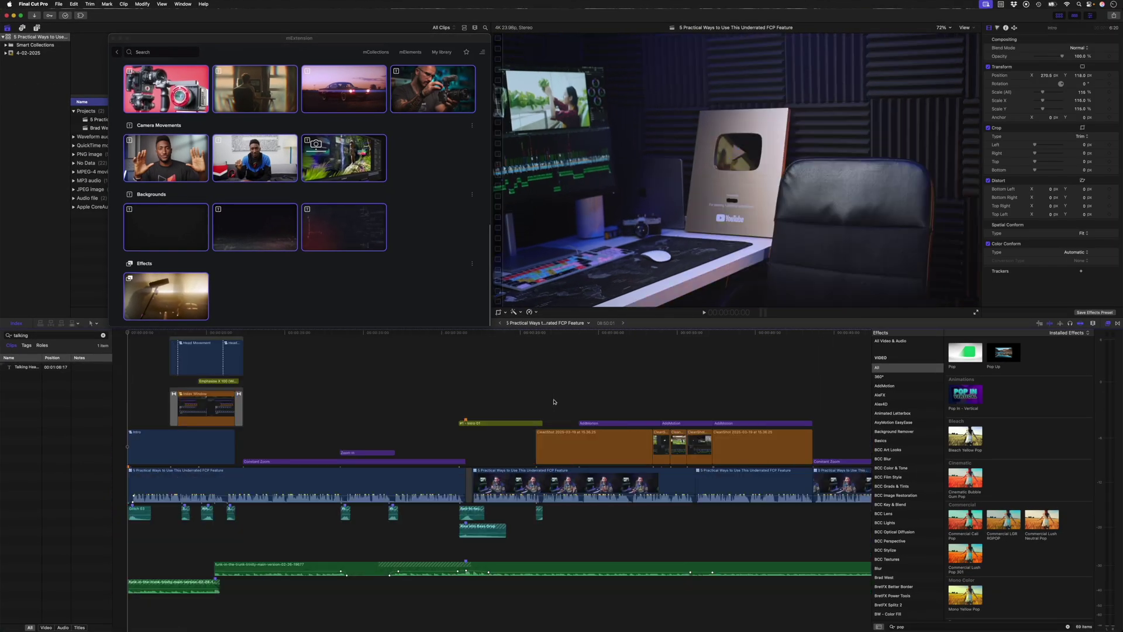
click(163, 158)
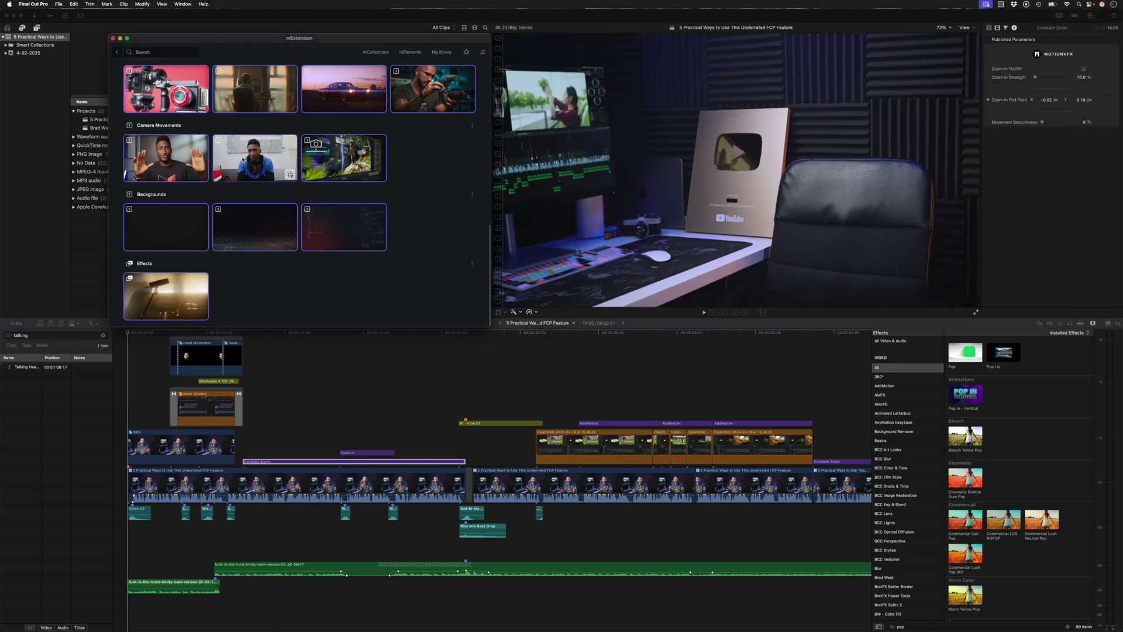
click(245, 447)
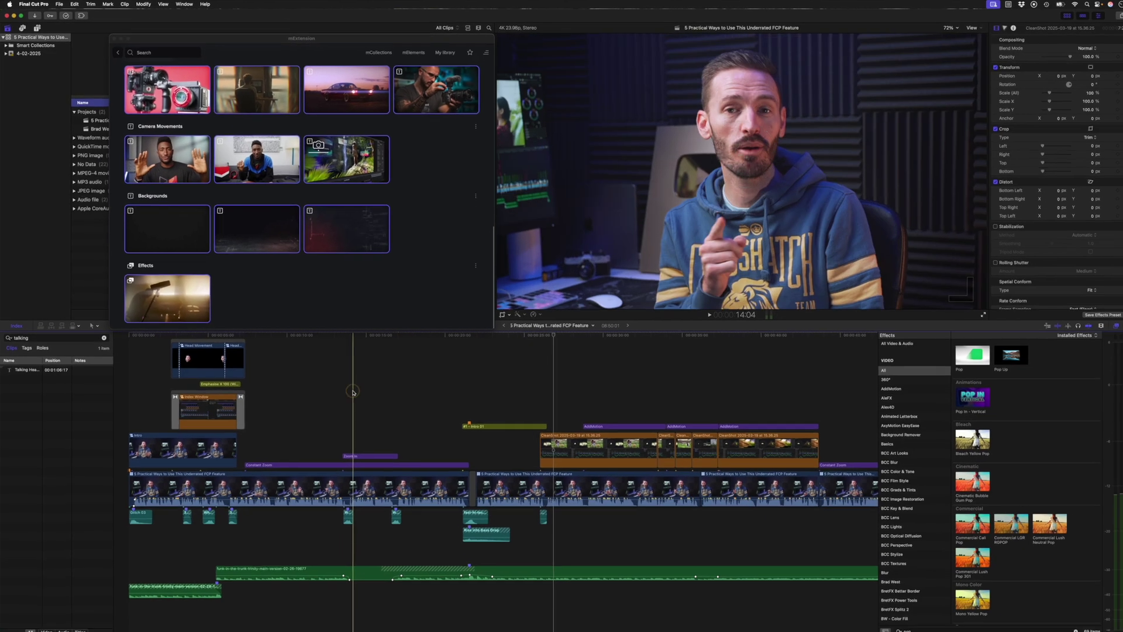
Place the dark dotted Background 8YYM from mExtension after the last clip at the project's end.
key(End)
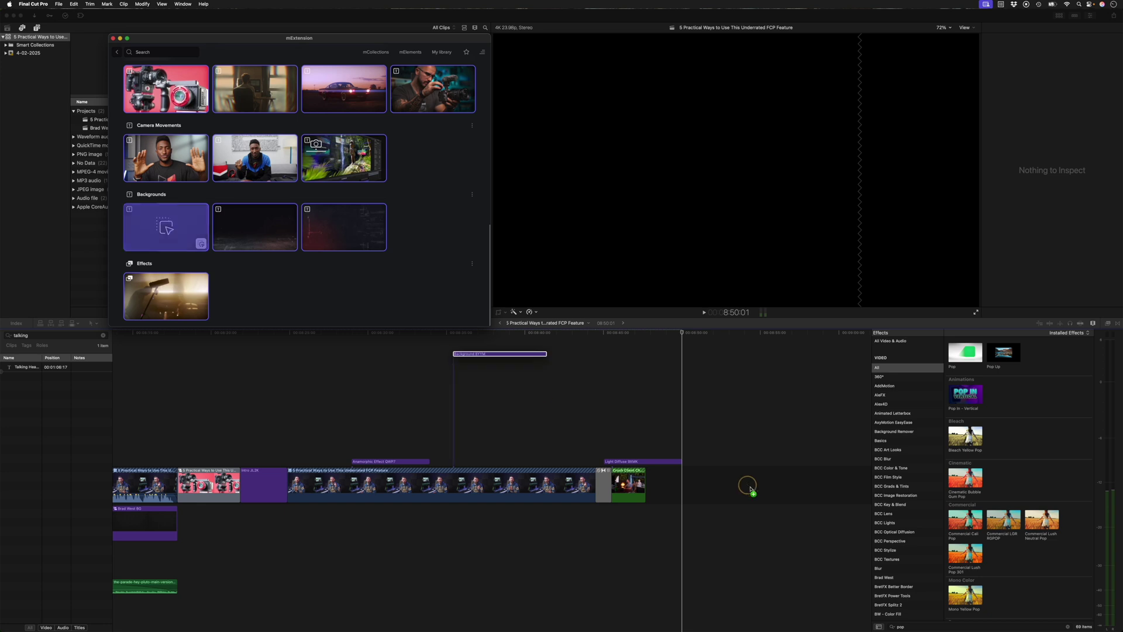
drag(750, 489, 750, 486)
drag(663, 462, 667, 460)
click(671, 457)
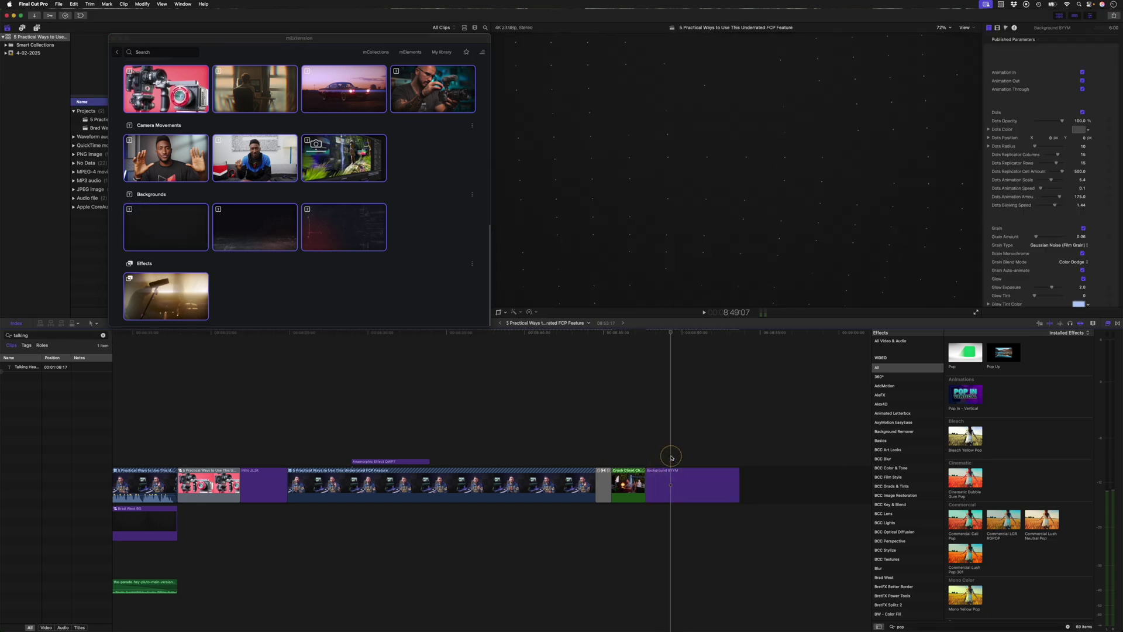
scroll(381, 209, up, 5)
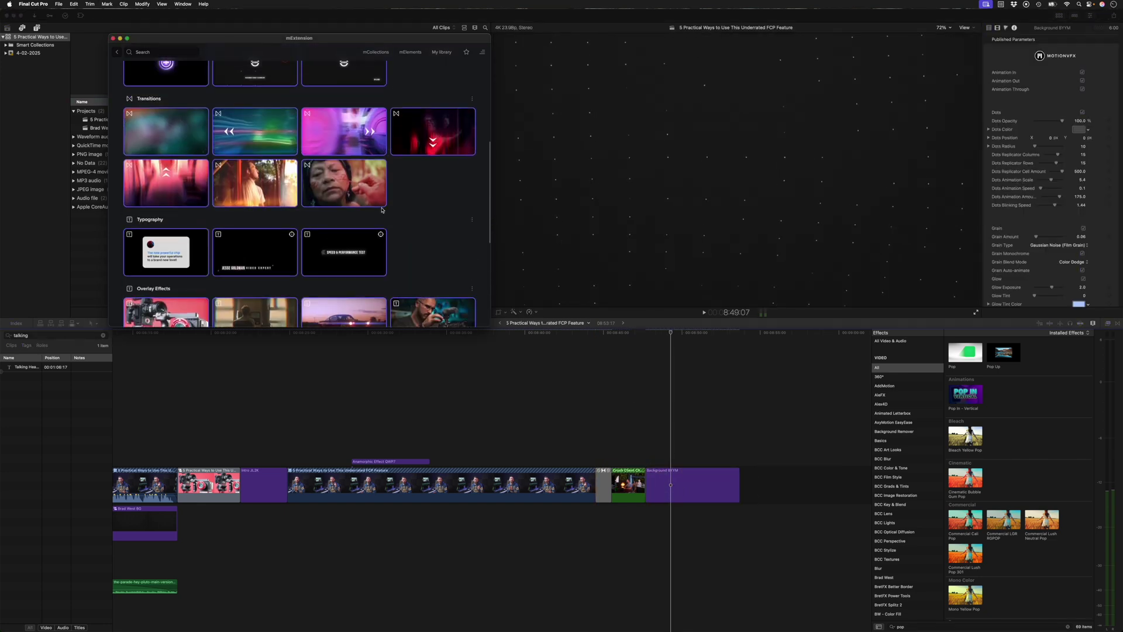
Stack the SPEED & PERFORMANCE TEST title above the background and play it back.
drag(627, 420, 674, 451)
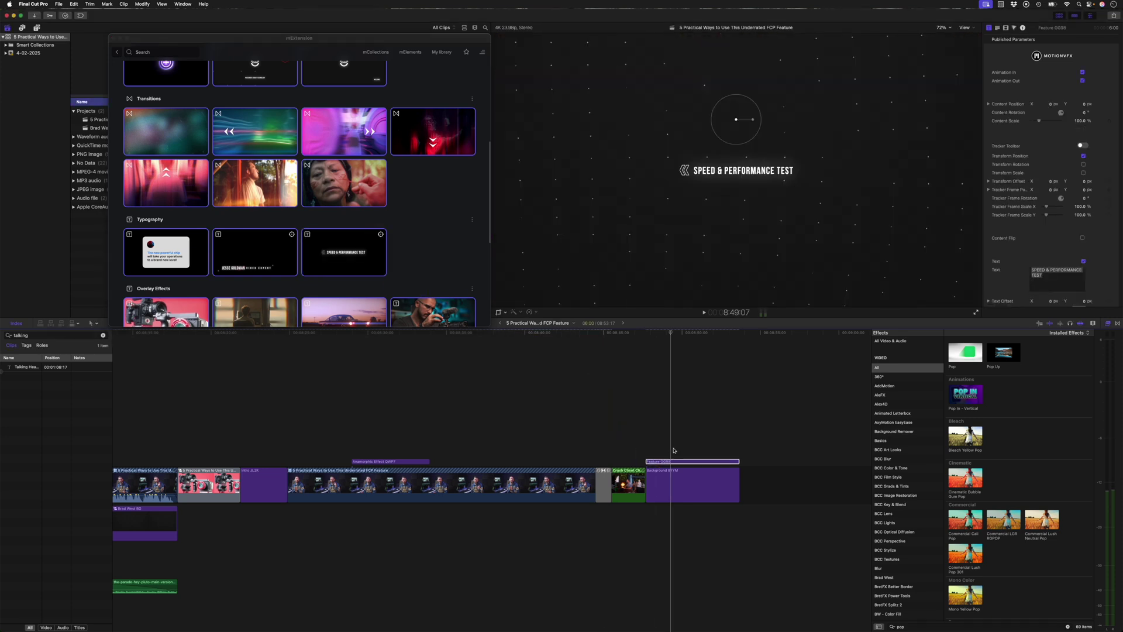
click(649, 446)
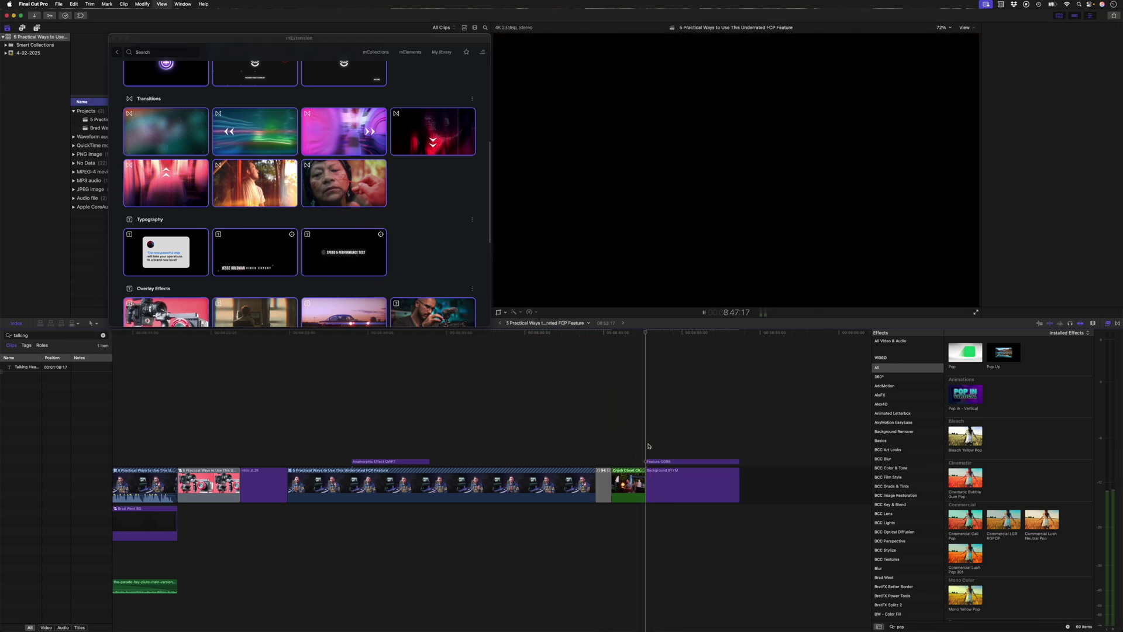
key(space)
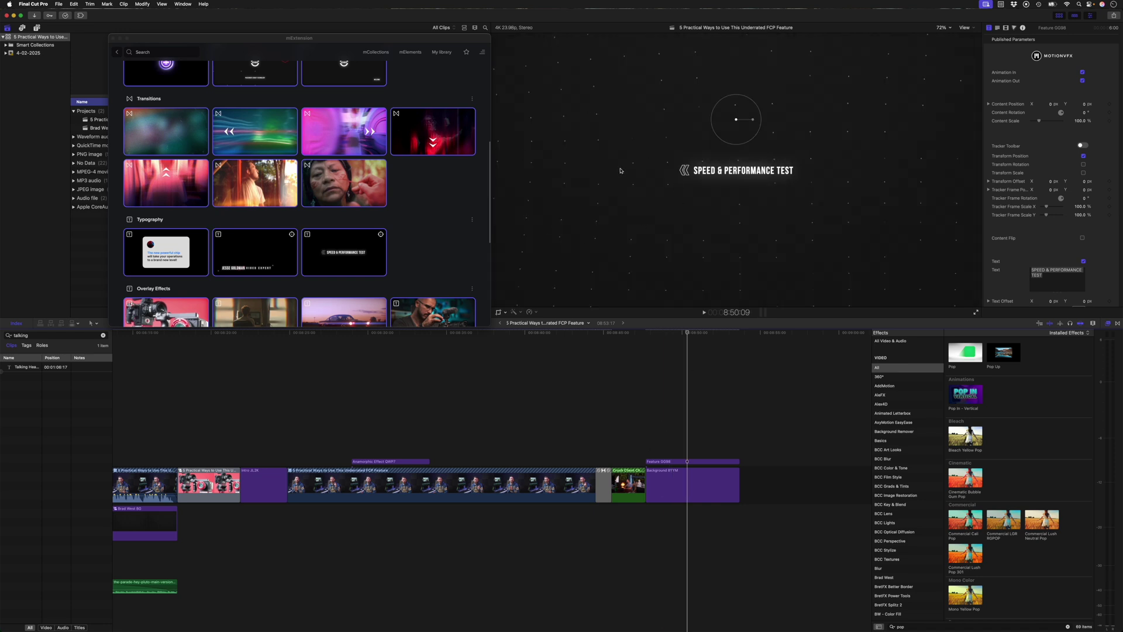
click(384, 191)
scroll(359, 194, down, 5)
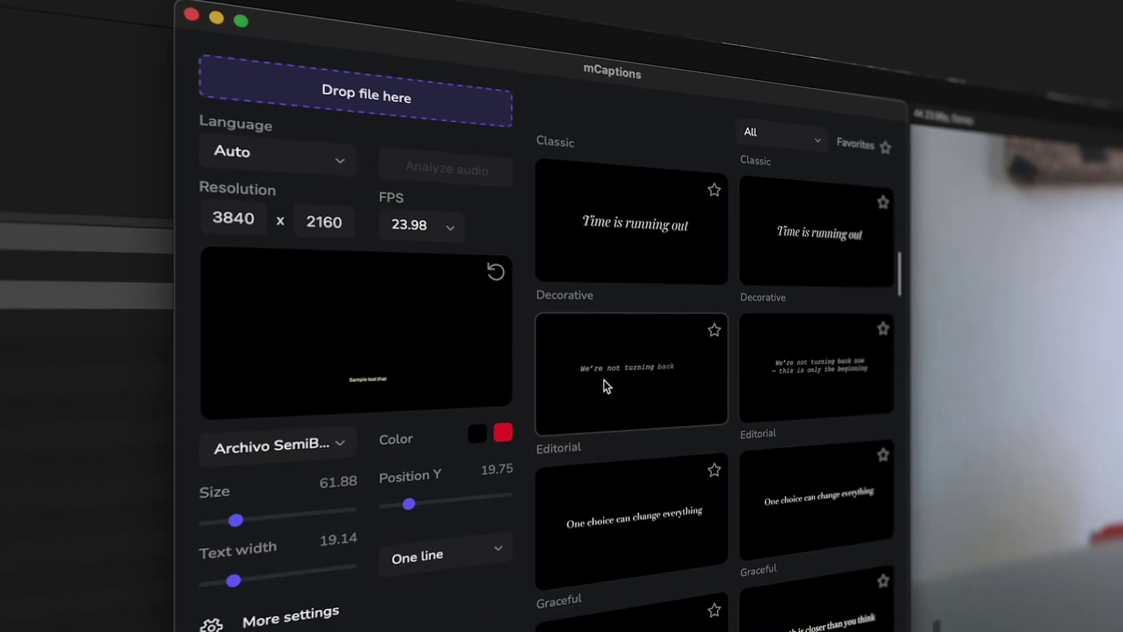
Scroll the mCaptions style grid past Machine, New Wave, Nostalgic and Old Film.
scroll(603, 380, down, 10)
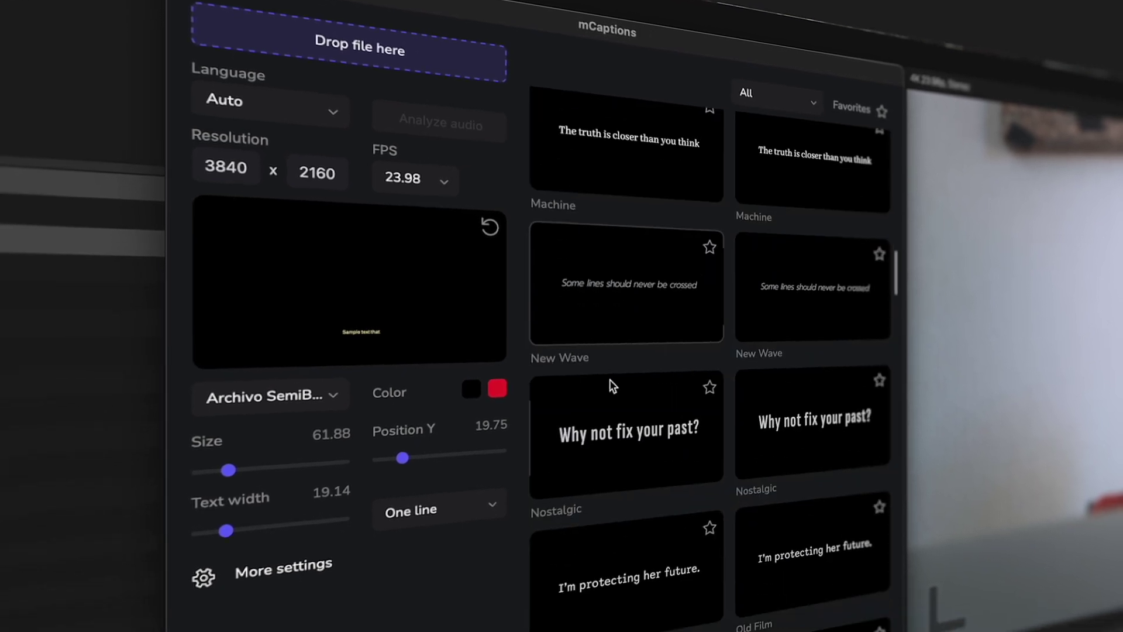
scroll(641, 356, down, 10)
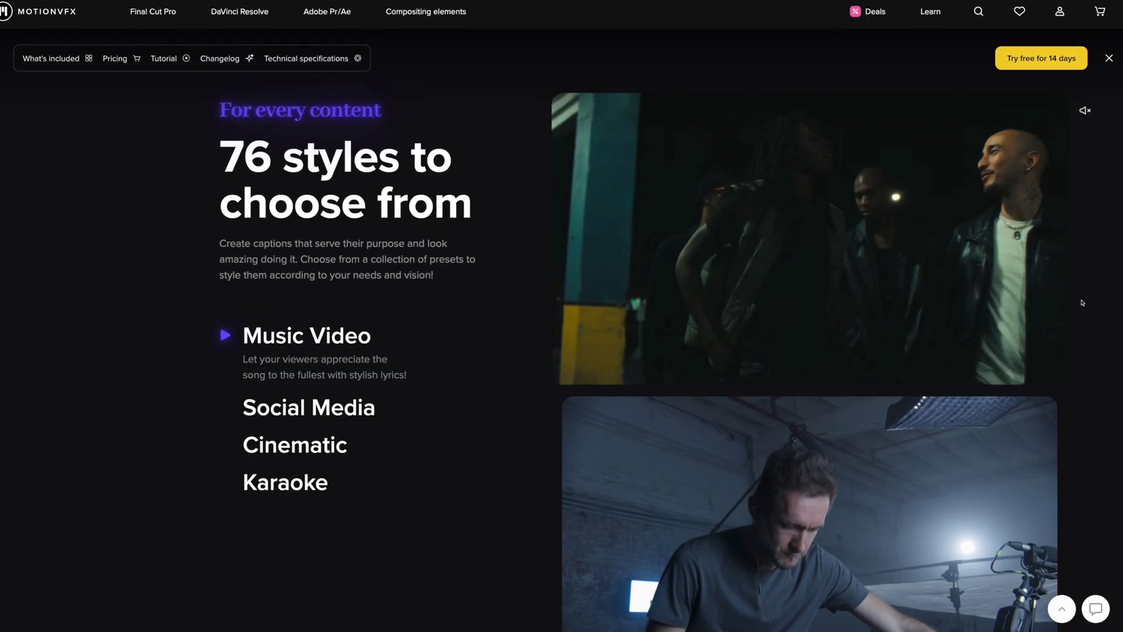
Scroll through the mCaptions style categories and expand the Included languages list.
scroll(1081, 302, down, 5)
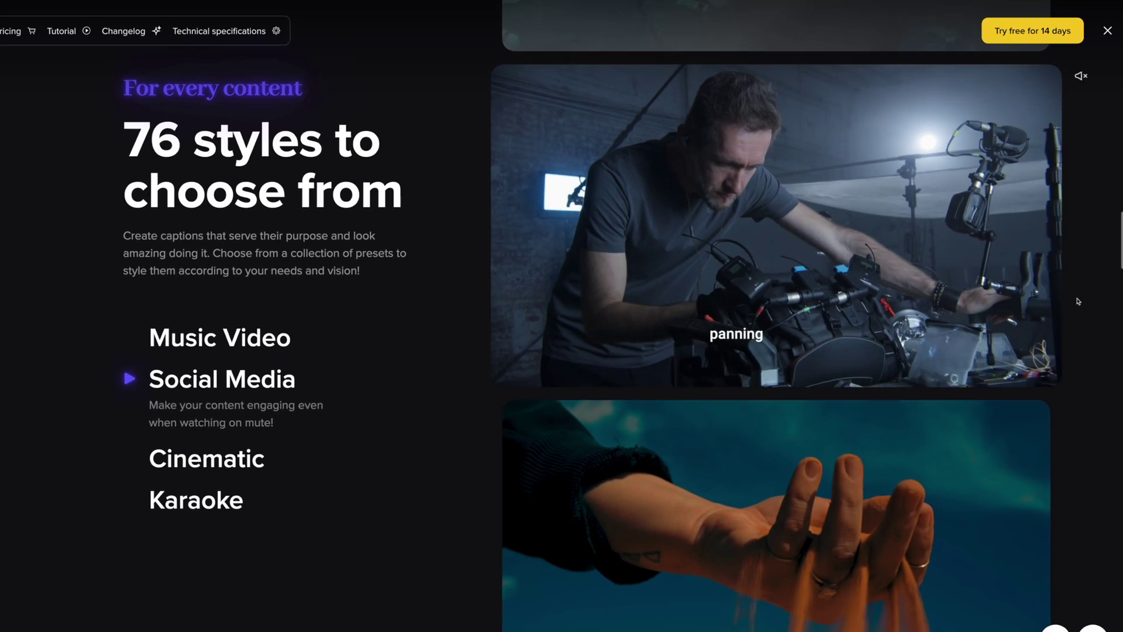
scroll(1079, 302, down, 4)
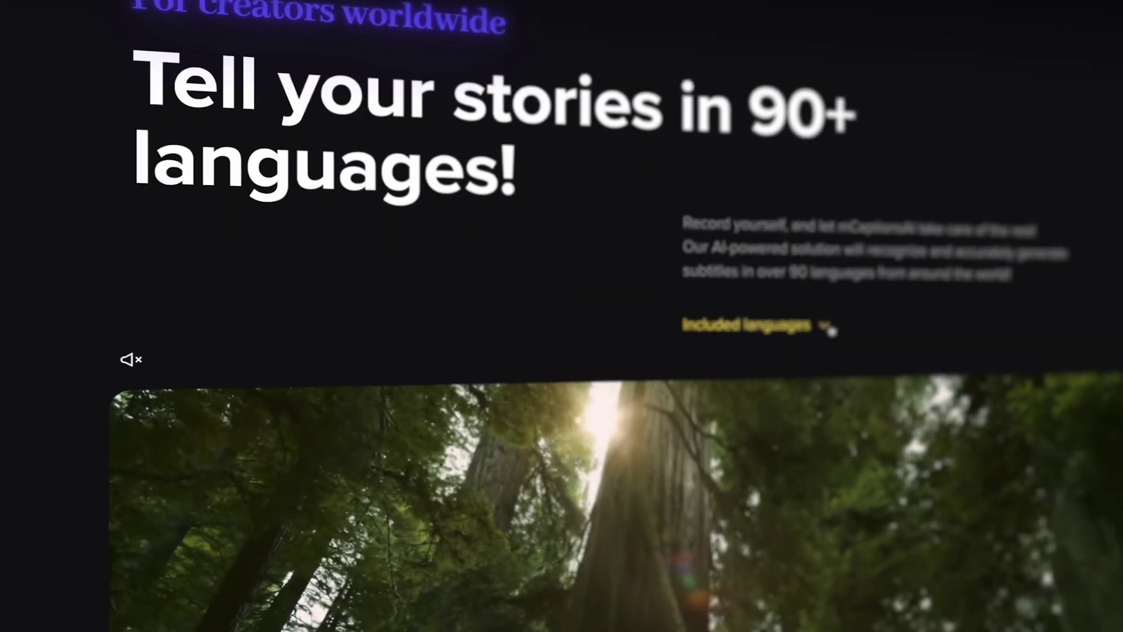
click(682, 298)
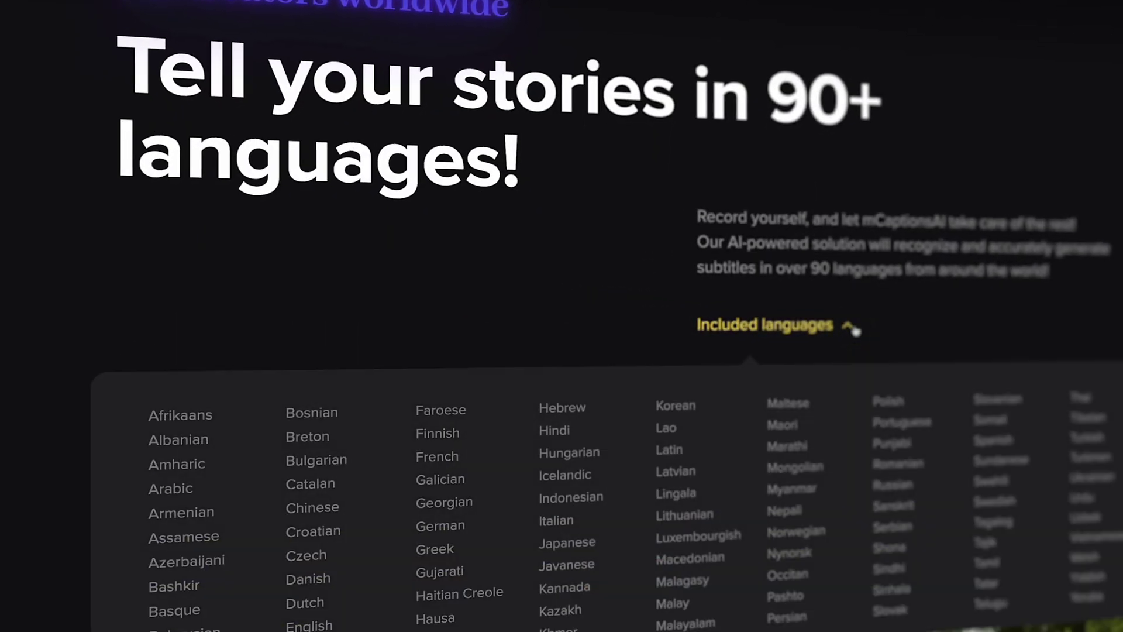